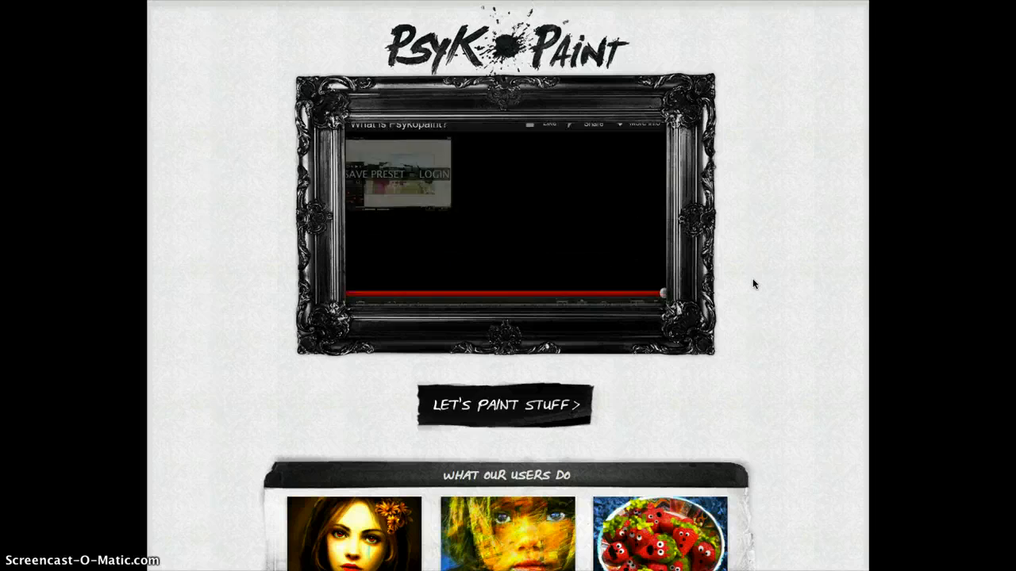
Enter the painting area of the site and dismiss the reminder about the unconfirmed e-mail.
click(688, 363)
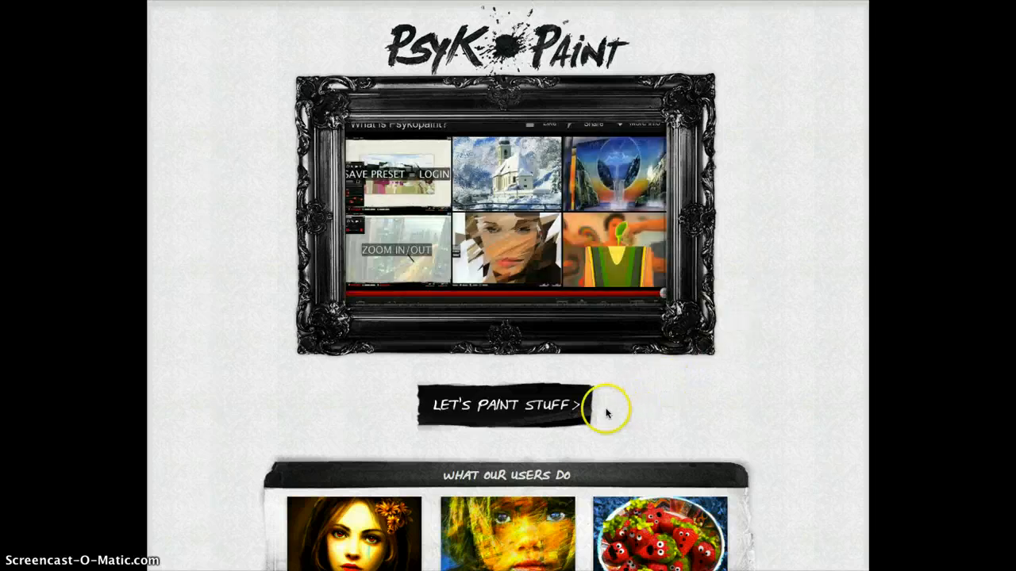
click(566, 405)
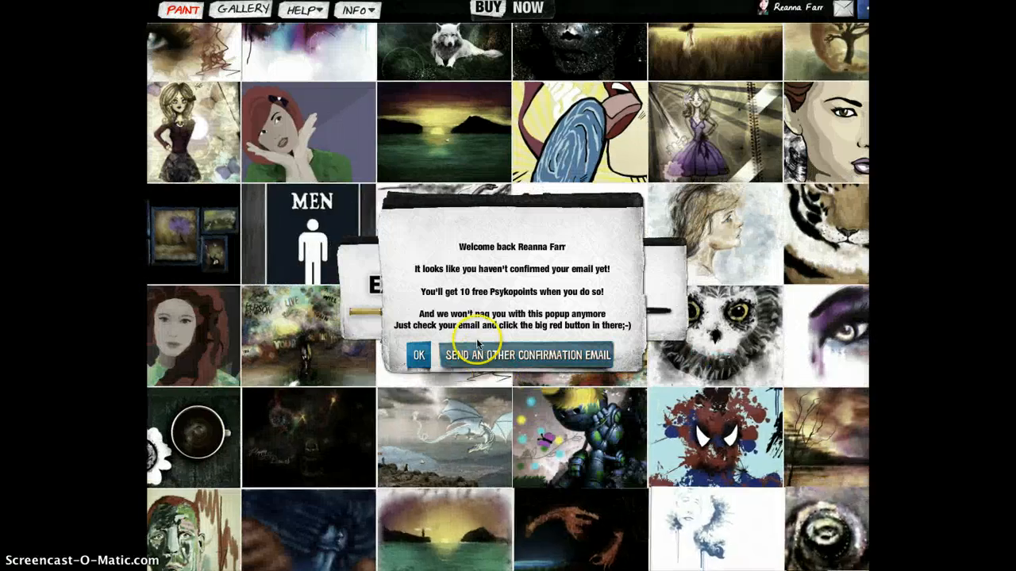
click(427, 358)
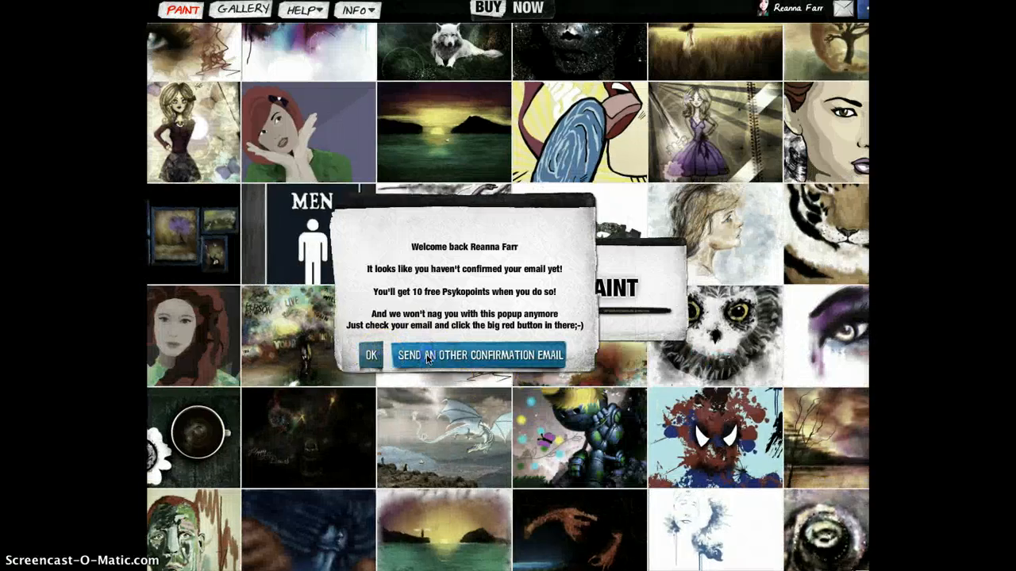
click(547, 418)
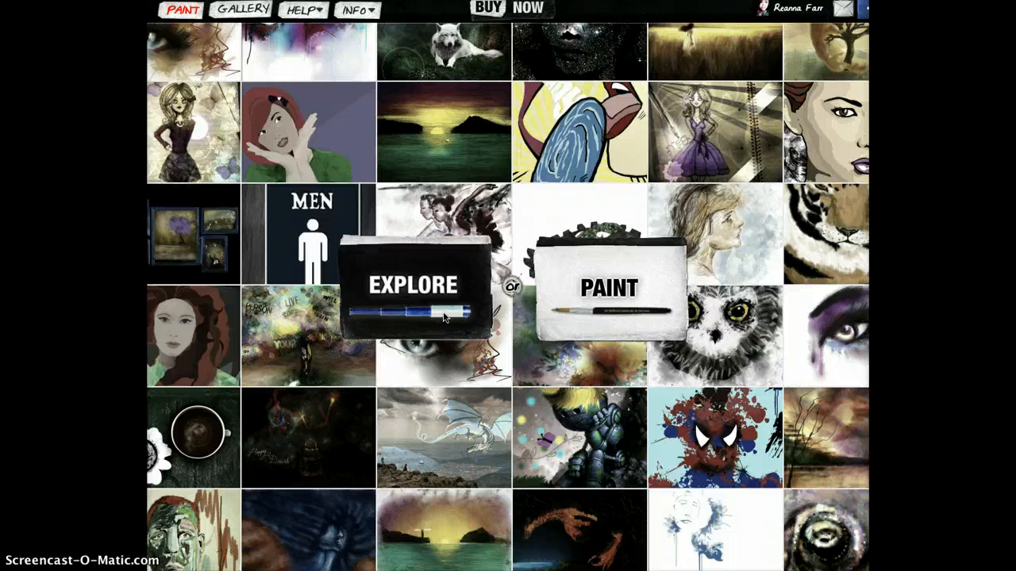
Start a painting from the sample photo of the yellow striped fish.
click(608, 329)
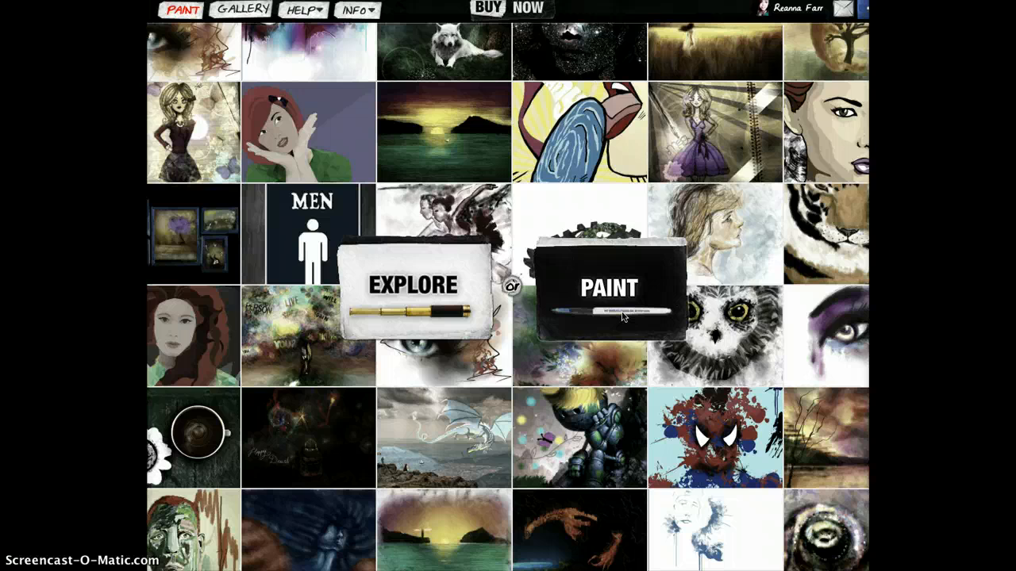
click(531, 311)
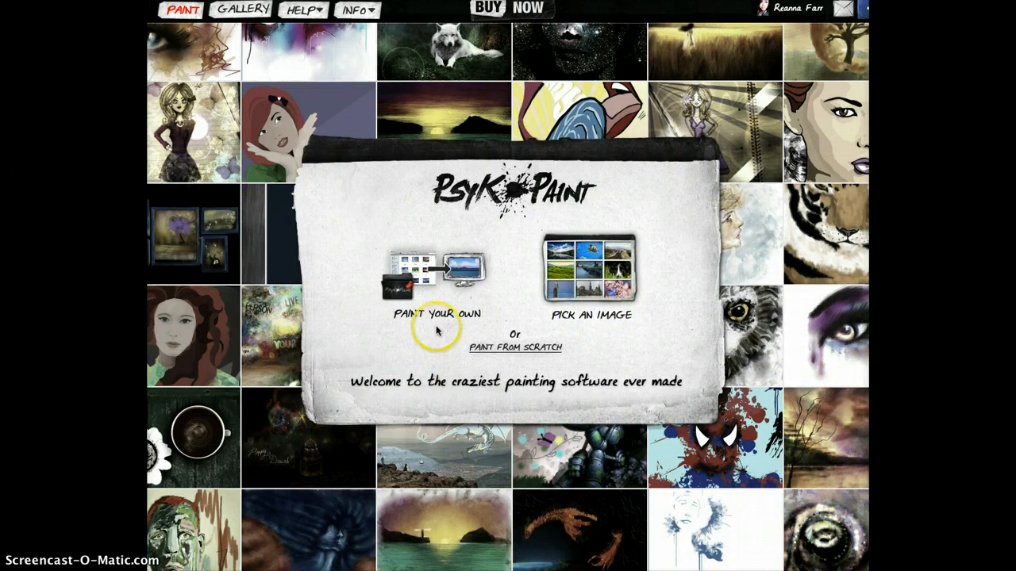
click(427, 290)
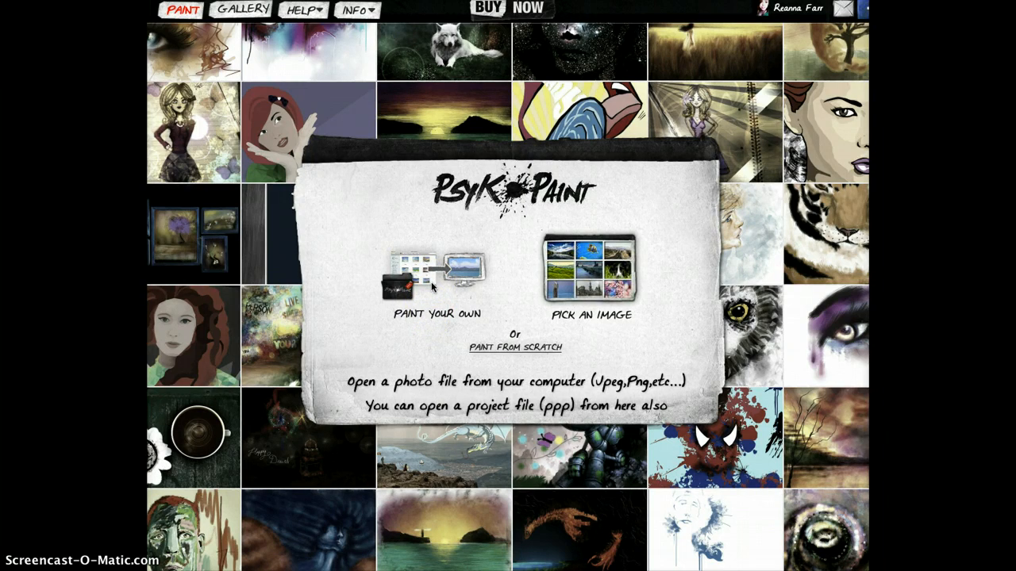
click(432, 283)
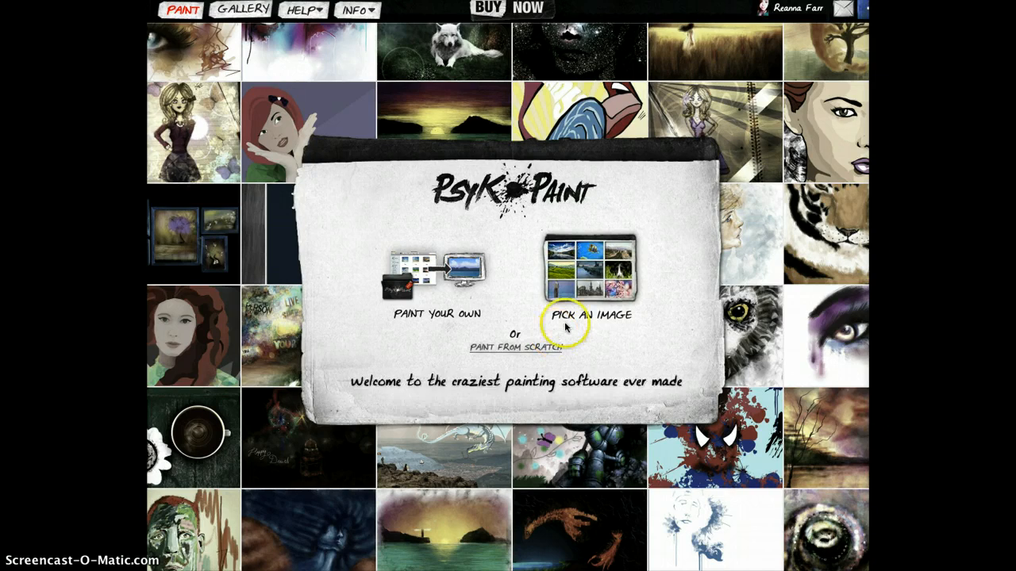
click(601, 271)
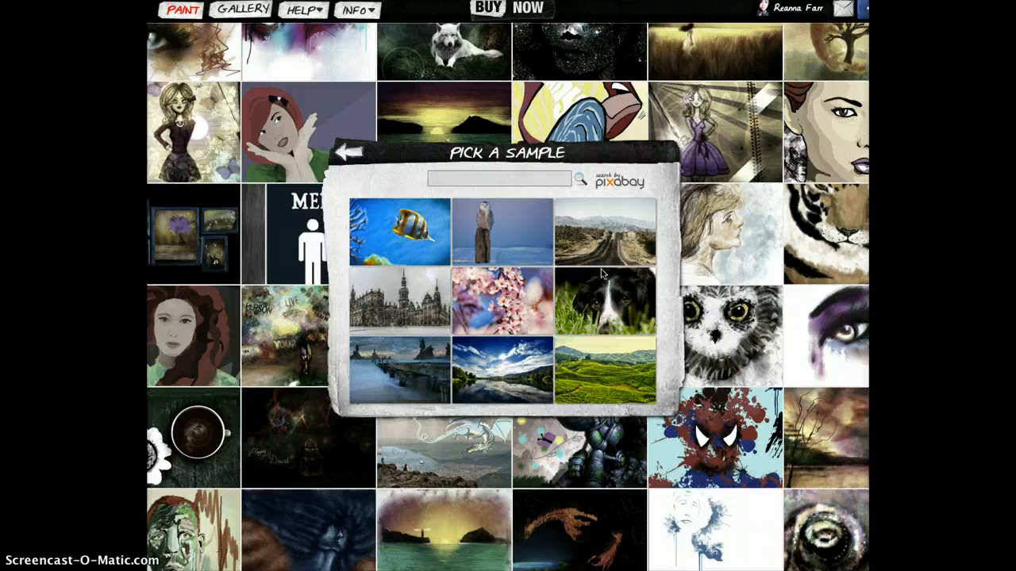
click(433, 247)
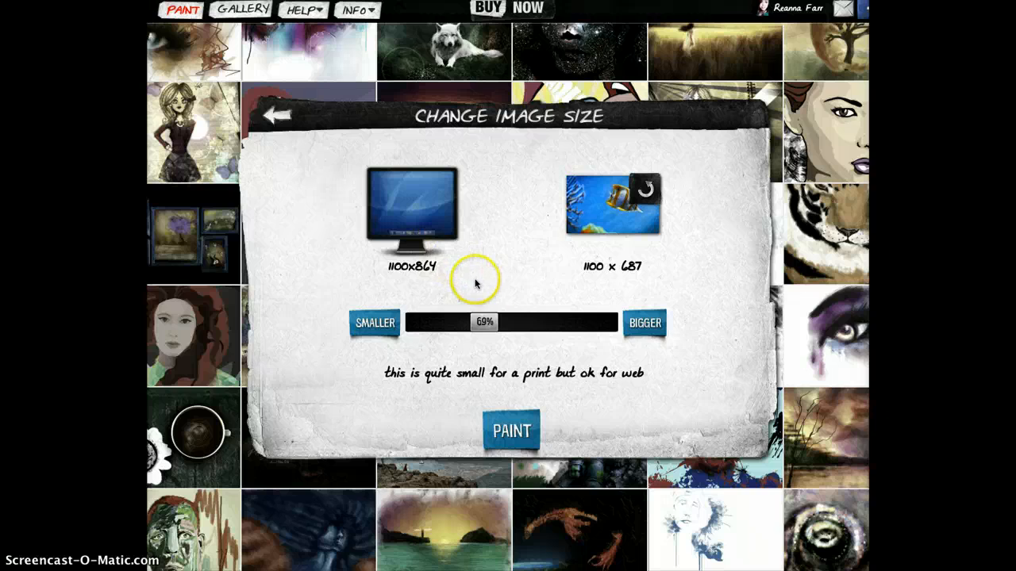
Set the image size to 100% (1600 x 1000) and open the image for painting.
drag(484, 322, 511, 326)
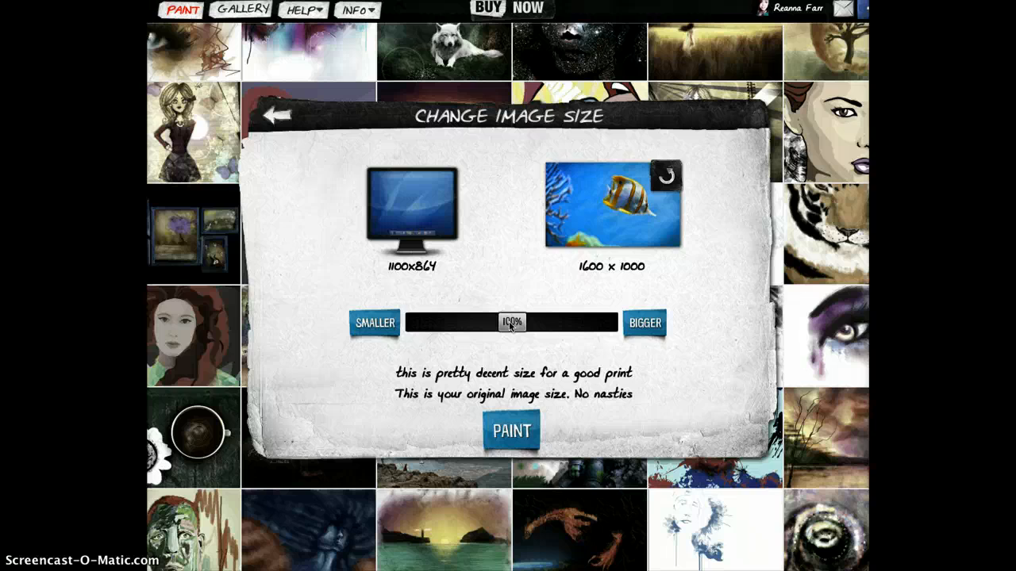
click(538, 434)
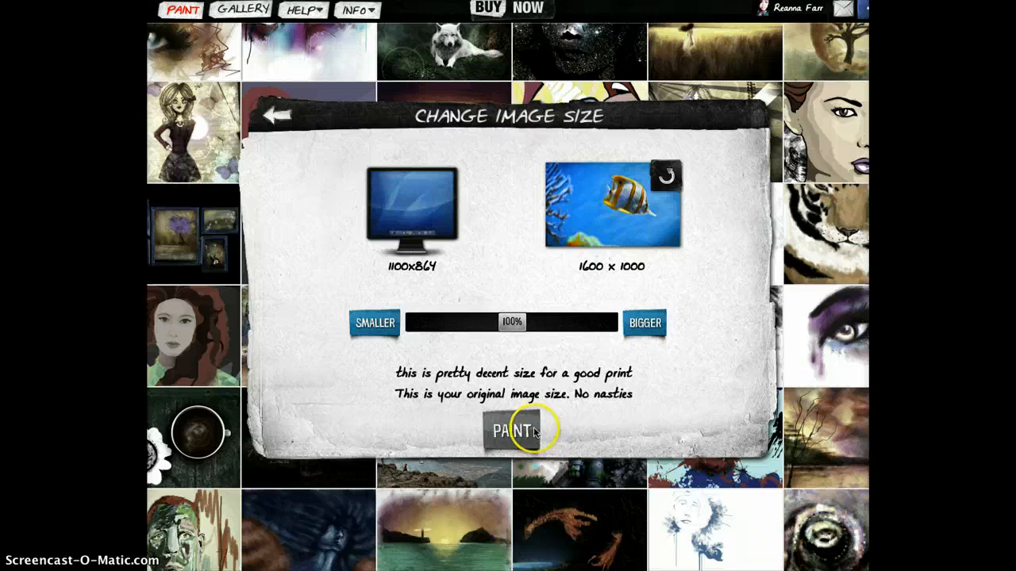
click(520, 428)
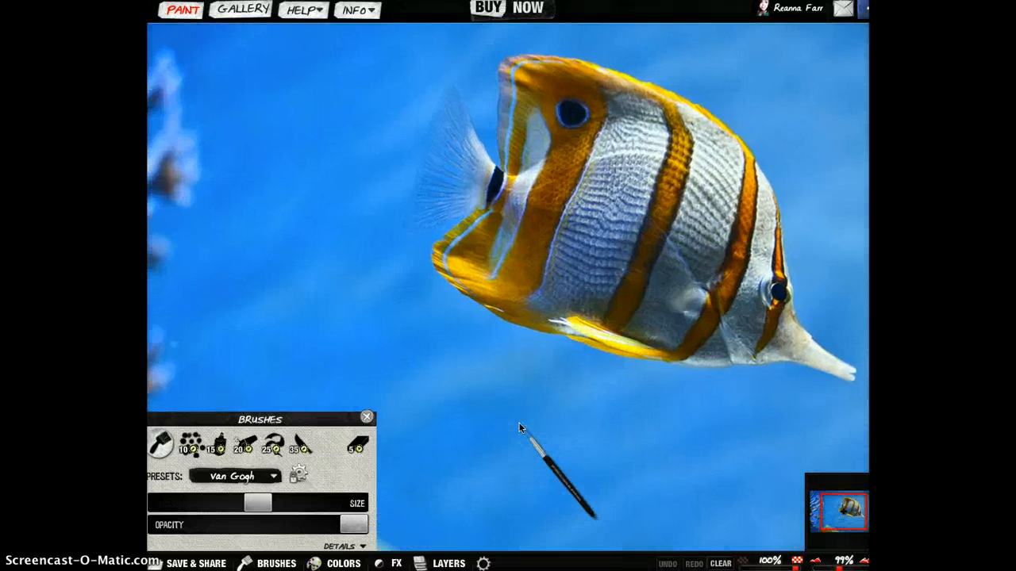
Brush over the fish's snout and tail fin with the Van Gogh preset.
click(634, 520)
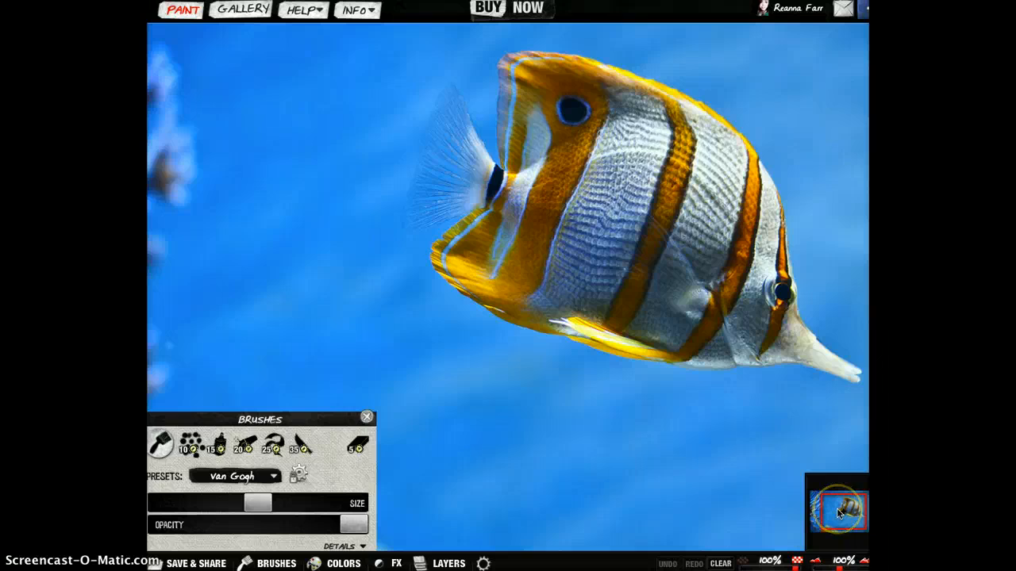
drag(839, 512, 846, 521)
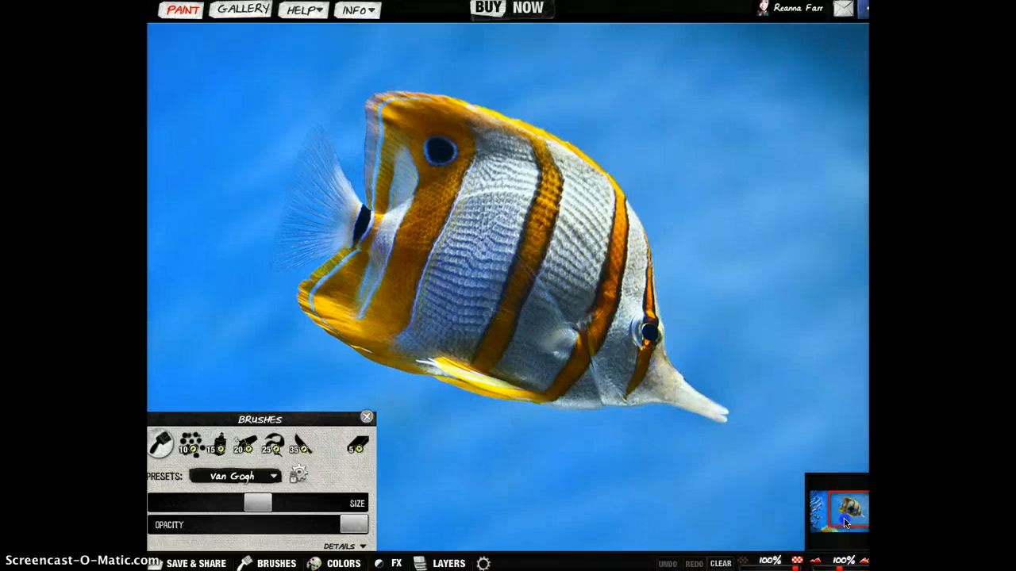
mouse_move(841, 530)
mouse_down()
mouse_move(805, 515)
mouse_move(771, 477)
mouse_move(764, 497)
mouse_move(777, 491)
mouse_up()
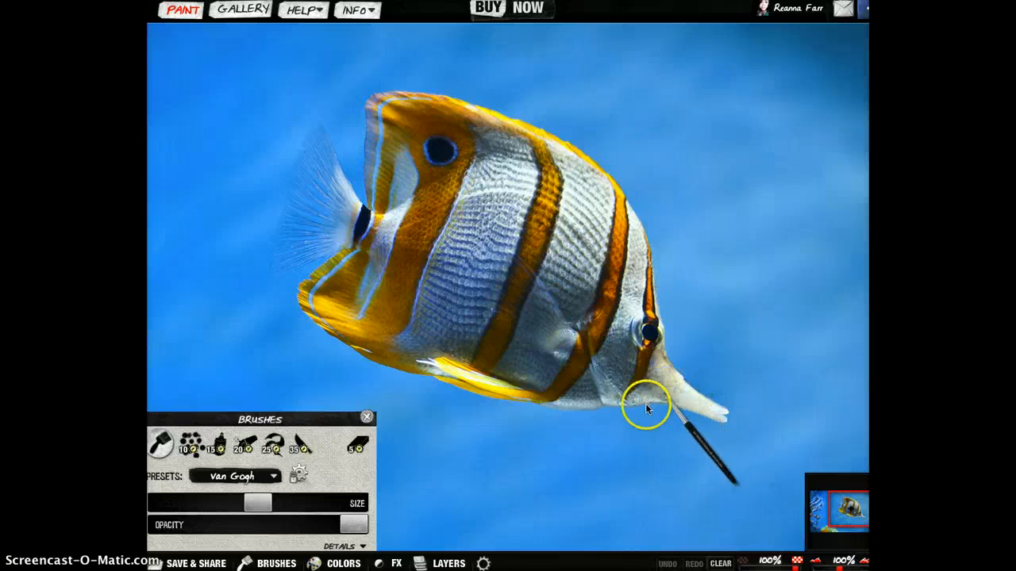
mouse_move(649, 394)
mouse_down()
mouse_move(671, 392)
mouse_move(686, 406)
mouse_up()
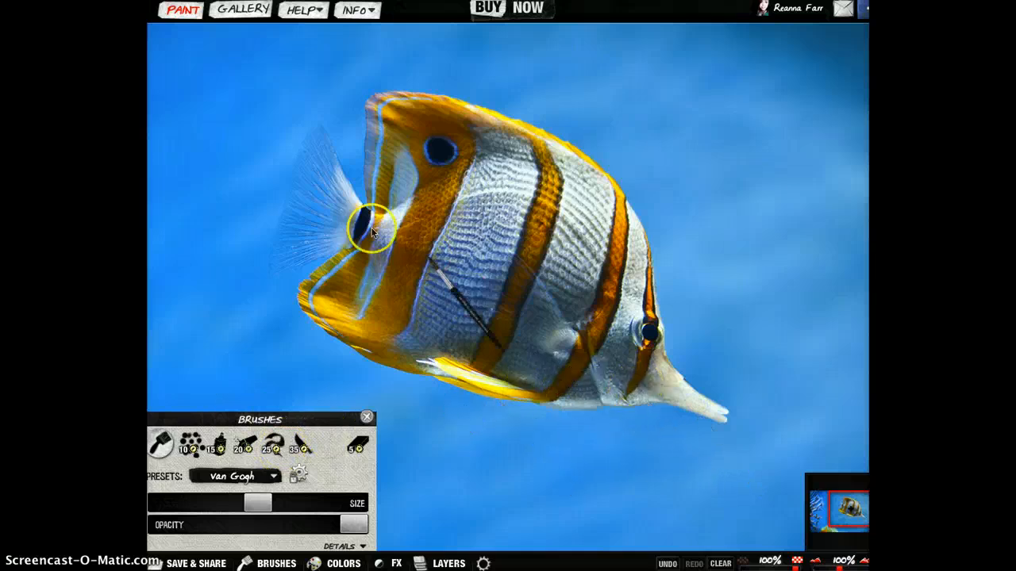
mouse_move(331, 240)
mouse_down()
mouse_move(278, 271)
mouse_move(342, 243)
mouse_move(278, 248)
mouse_move(333, 232)
mouse_move(303, 214)
mouse_move(284, 217)
mouse_move(338, 228)
mouse_move(314, 203)
mouse_up()
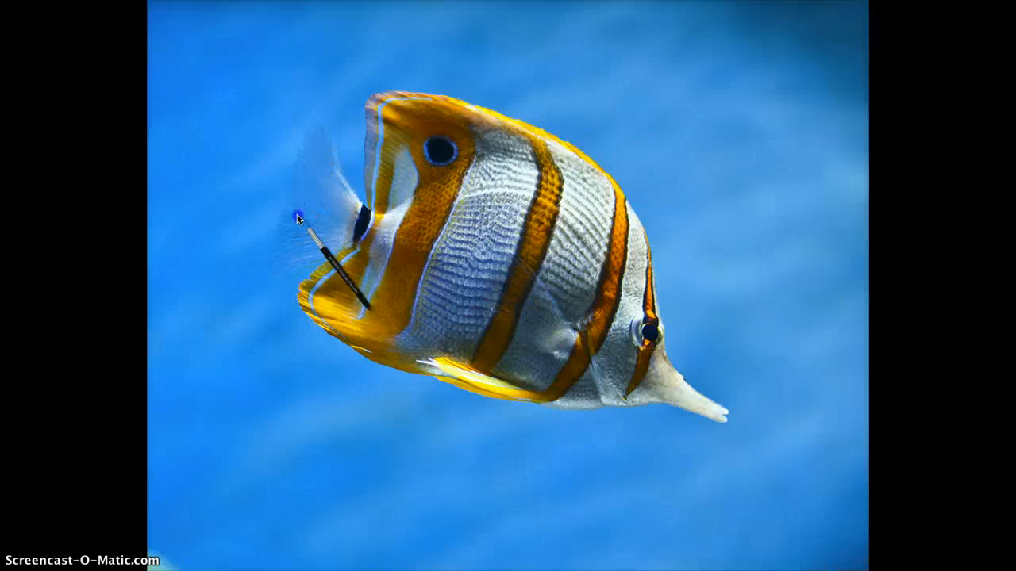
mouse_move(309, 221)
mouse_down()
mouse_move(329, 225)
mouse_move(294, 240)
mouse_up()
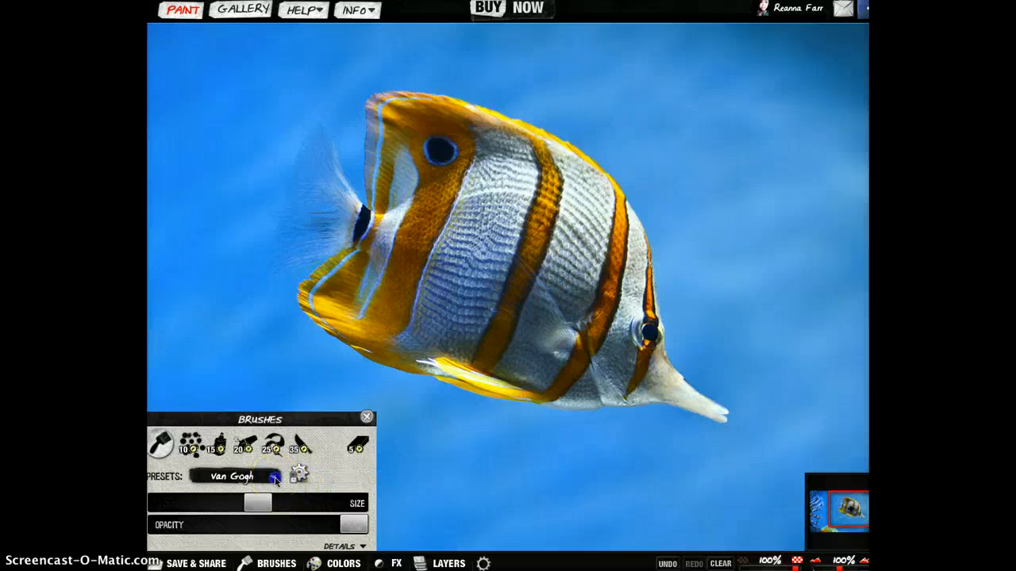
Switch the brush preset to Manet and reduce the brush size to a thin stroke.
click(275, 478)
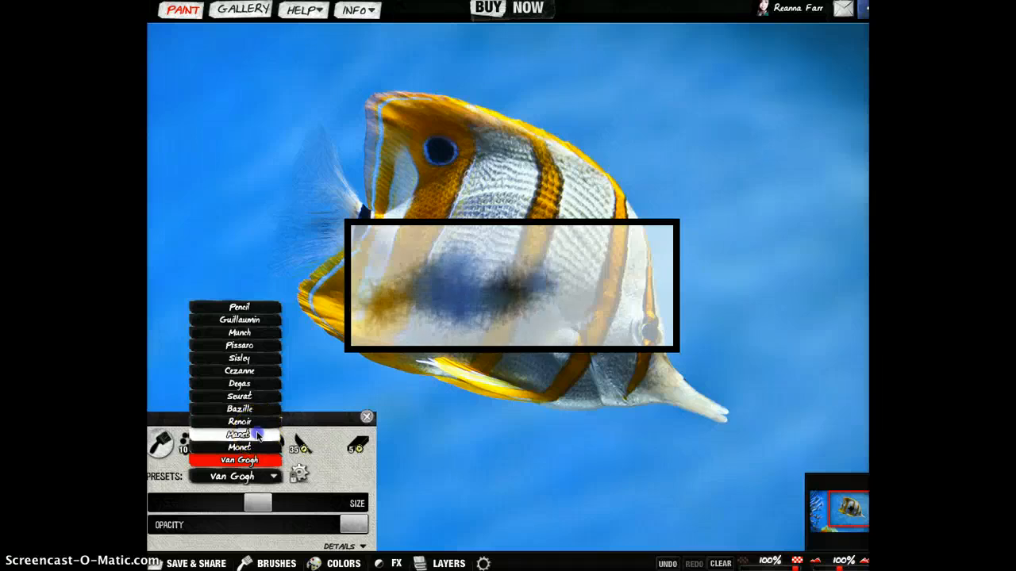
click(257, 435)
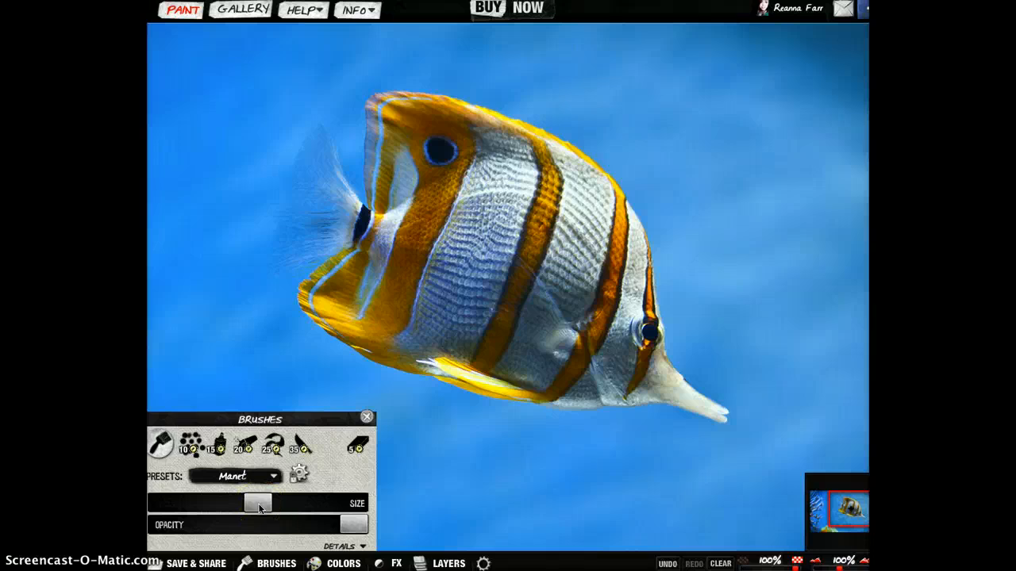
mouse_move(258, 508)
mouse_down()
mouse_move(329, 513)
mouse_move(187, 503)
mouse_up()
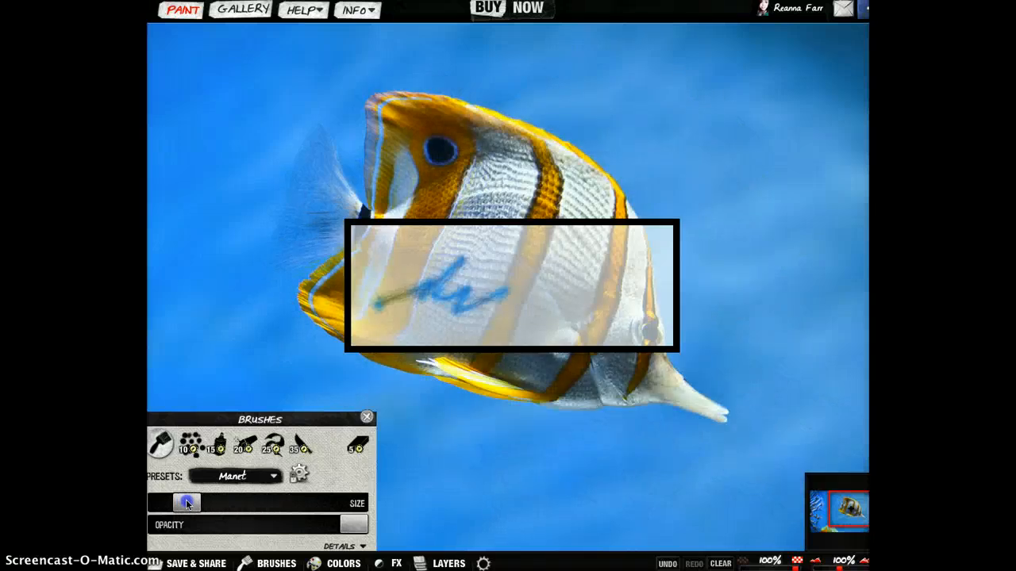
drag(188, 504, 187, 503)
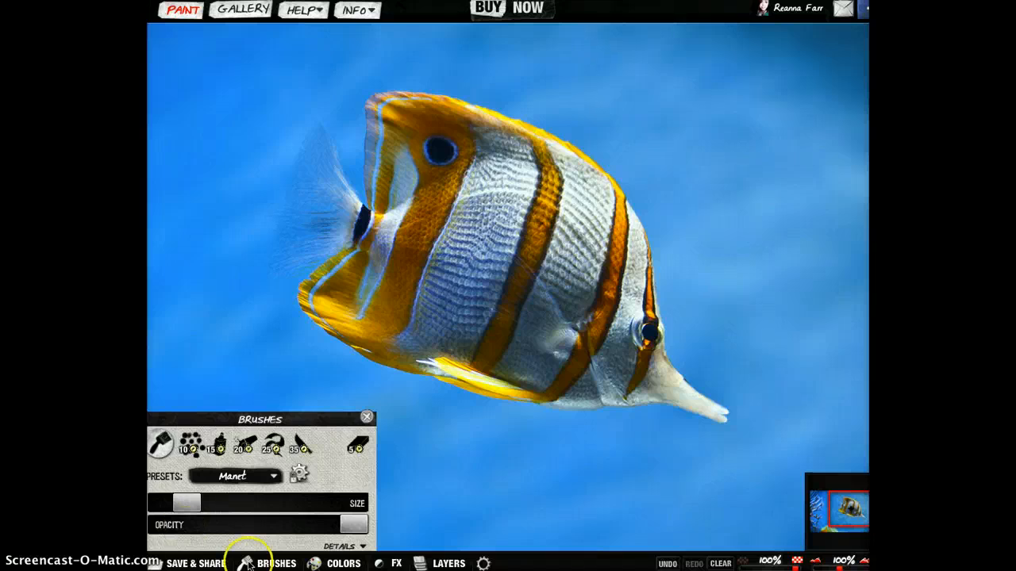
Try a low brush opacity and restore it to full.
click(364, 528)
mouse_move(364, 528)
mouse_down()
mouse_move(158, 526)
mouse_move(191, 522)
mouse_up()
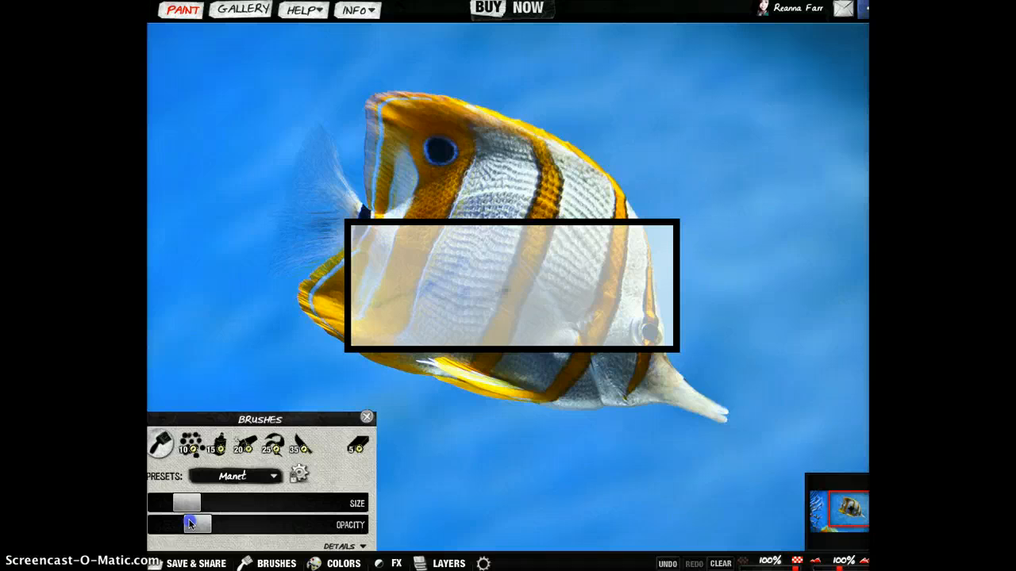
mouse_move(191, 524)
mouse_down()
mouse_move(294, 517)
mouse_move(371, 527)
mouse_up()
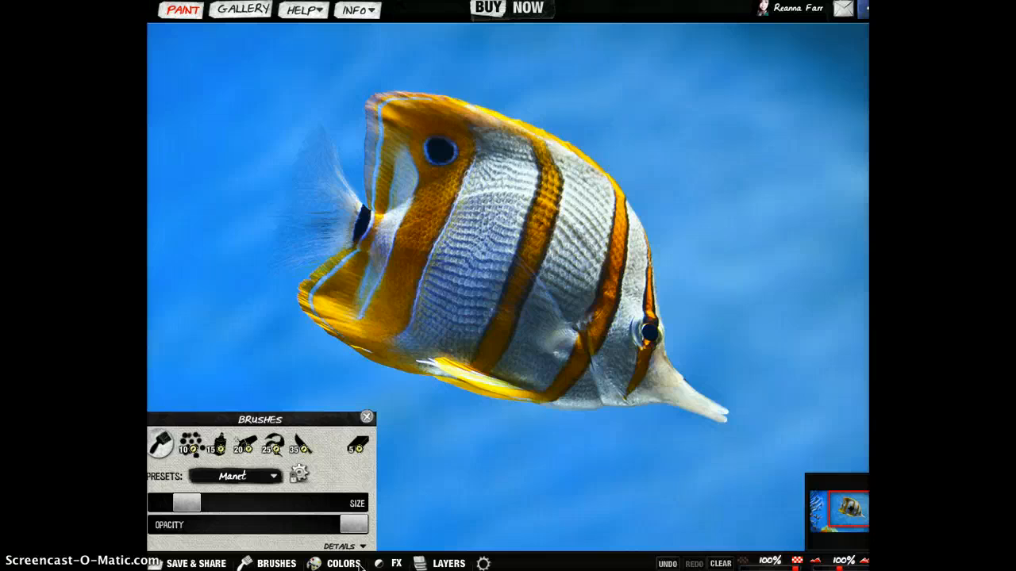
Choose the near-black swatch as the paint color and make the brush slightly smaller.
click(359, 564)
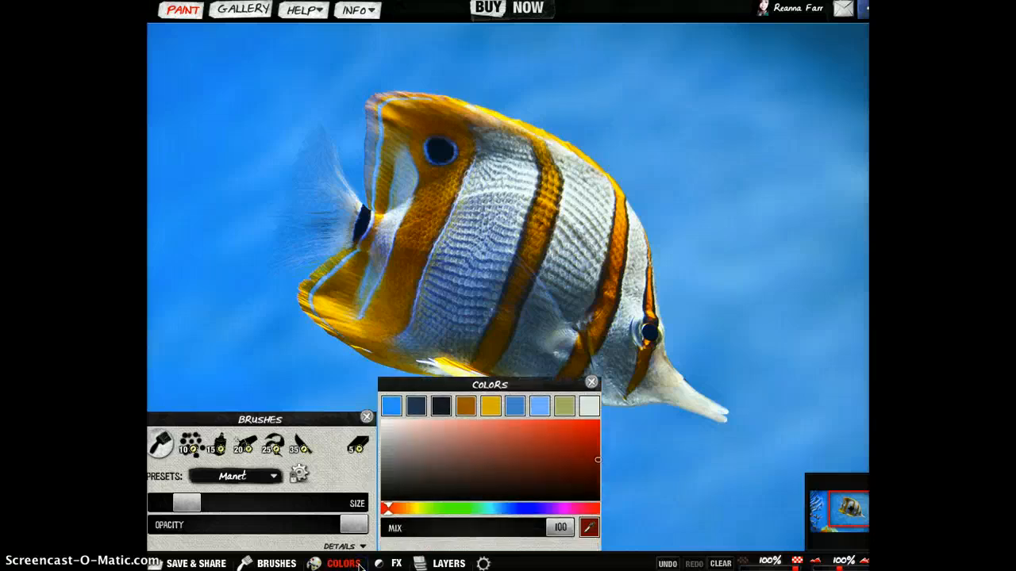
click(402, 405)
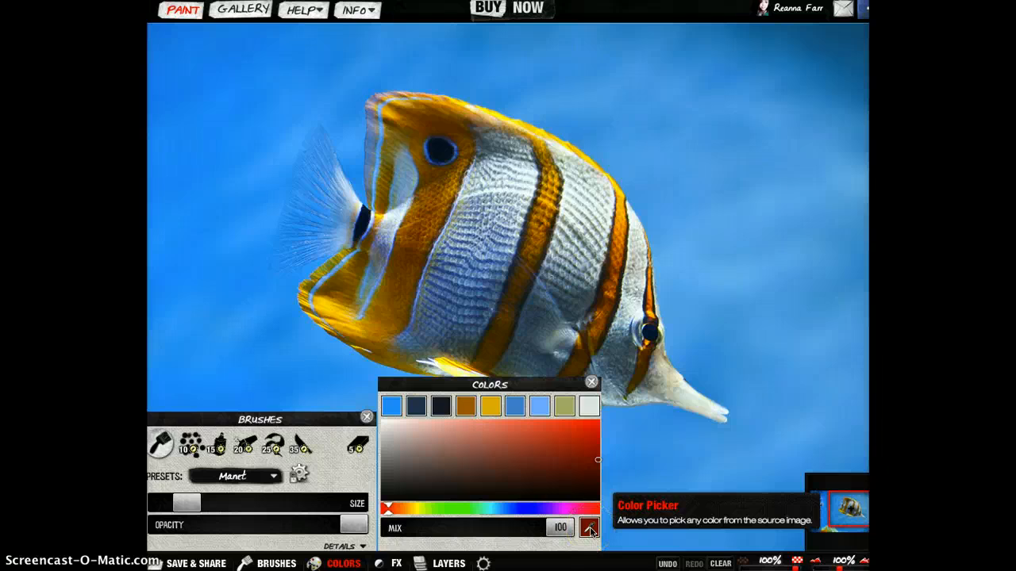
drag(592, 530, 446, 408)
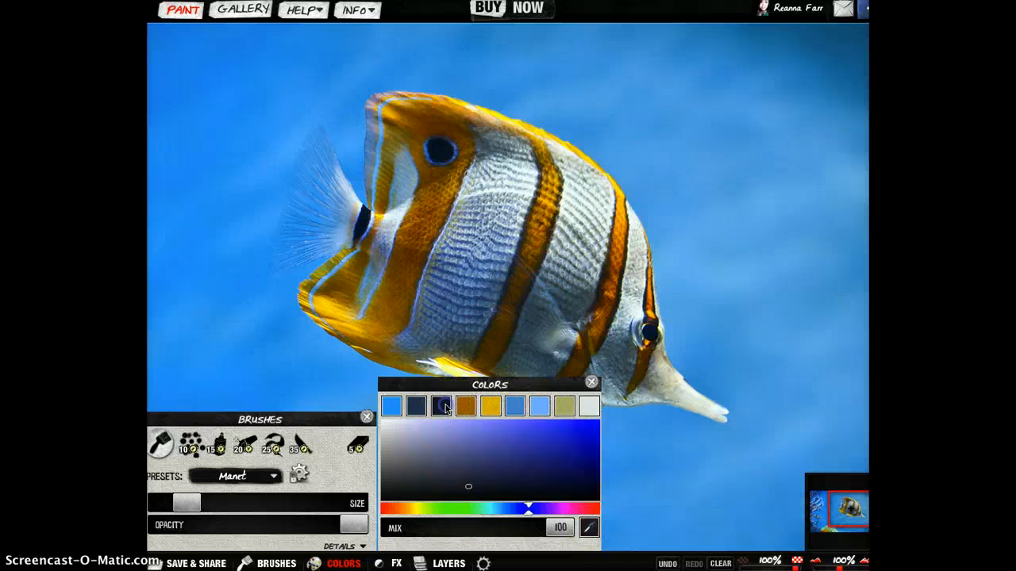
mouse_move(449, 366)
mouse_down()
mouse_move(582, 320)
mouse_move(611, 322)
mouse_up()
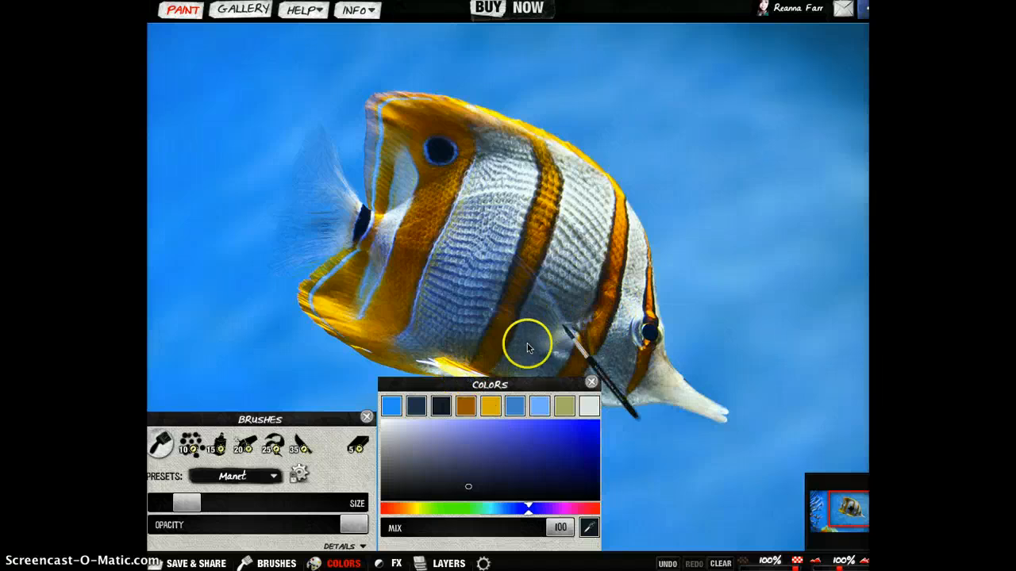
drag(188, 498, 173, 505)
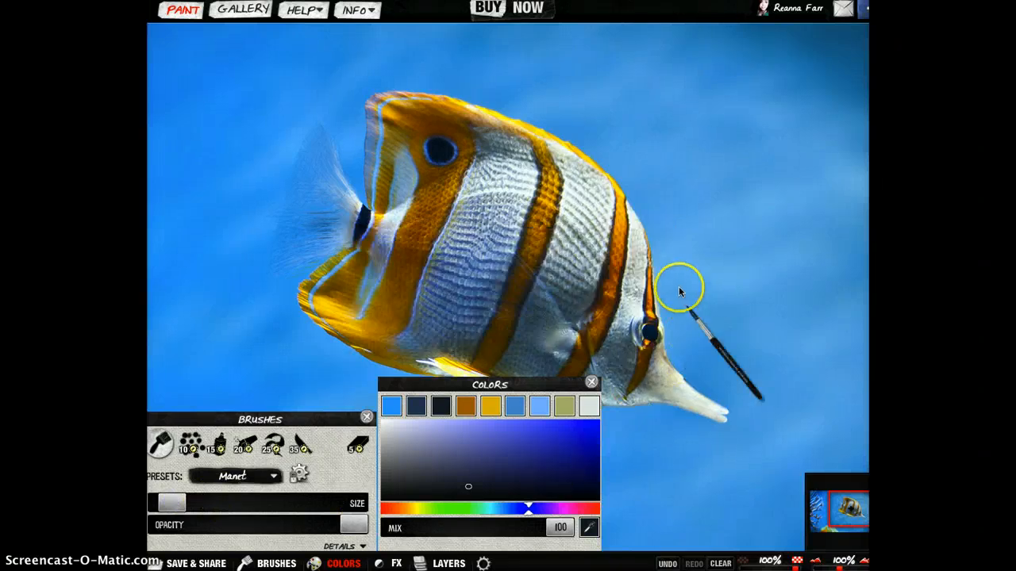
Paint the orange stripe running through the fish's eye in near-black, above and below the eye.
mouse_move(654, 260)
mouse_down()
mouse_move(652, 238)
mouse_move(649, 329)
mouse_move(647, 236)
mouse_move(646, 324)
mouse_up()
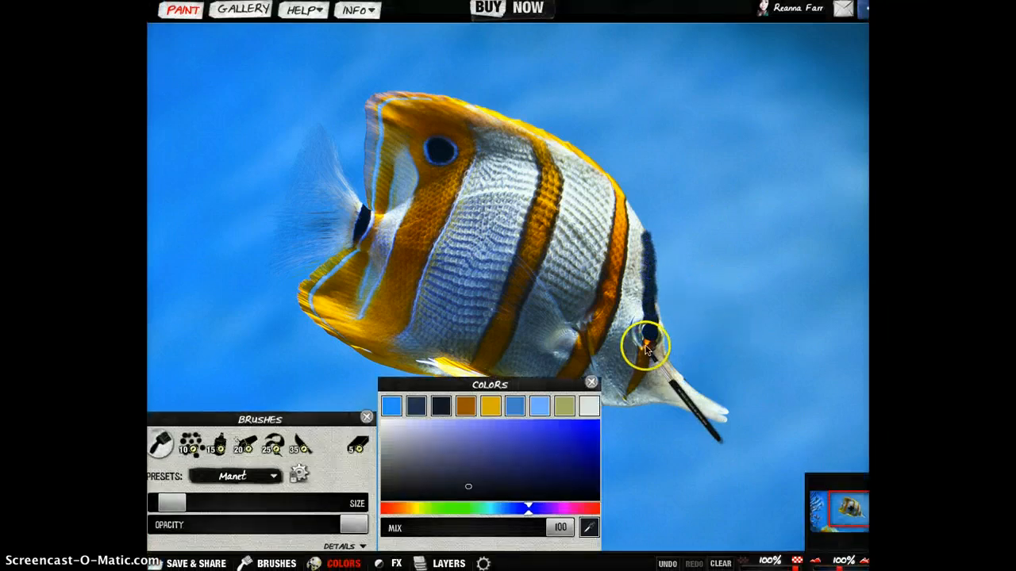
click(646, 342)
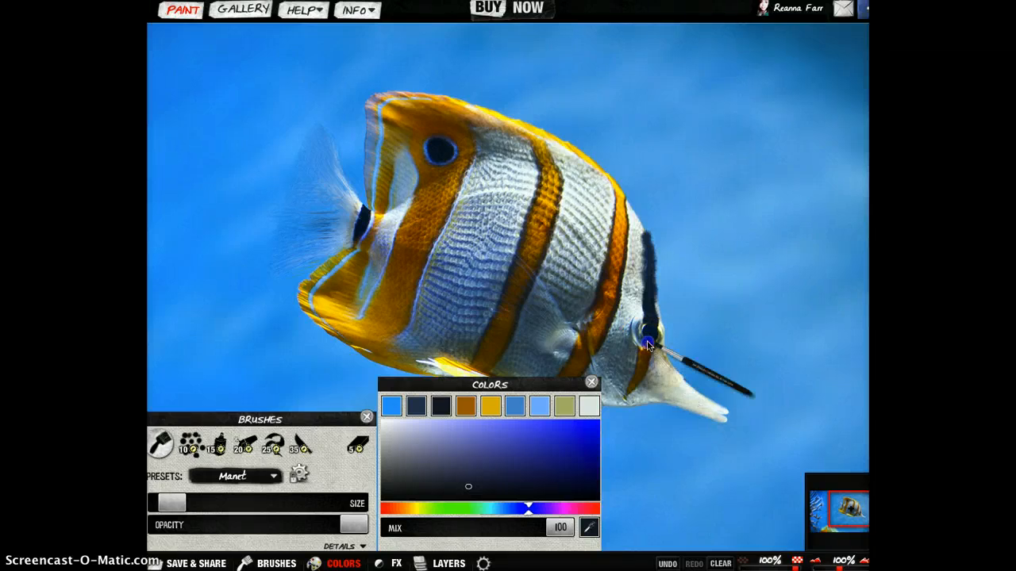
mouse_move(652, 347)
mouse_down()
mouse_move(624, 396)
mouse_move(645, 346)
mouse_move(639, 383)
mouse_move(645, 348)
mouse_up()
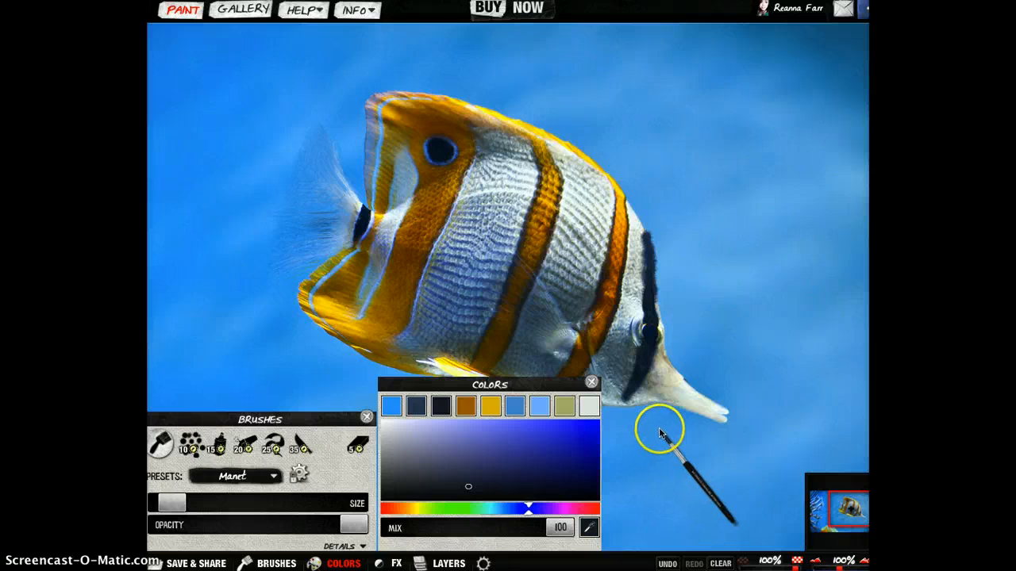
Undo the last two brush strokes on the eye stripe and redo one.
click(668, 562)
click(669, 562)
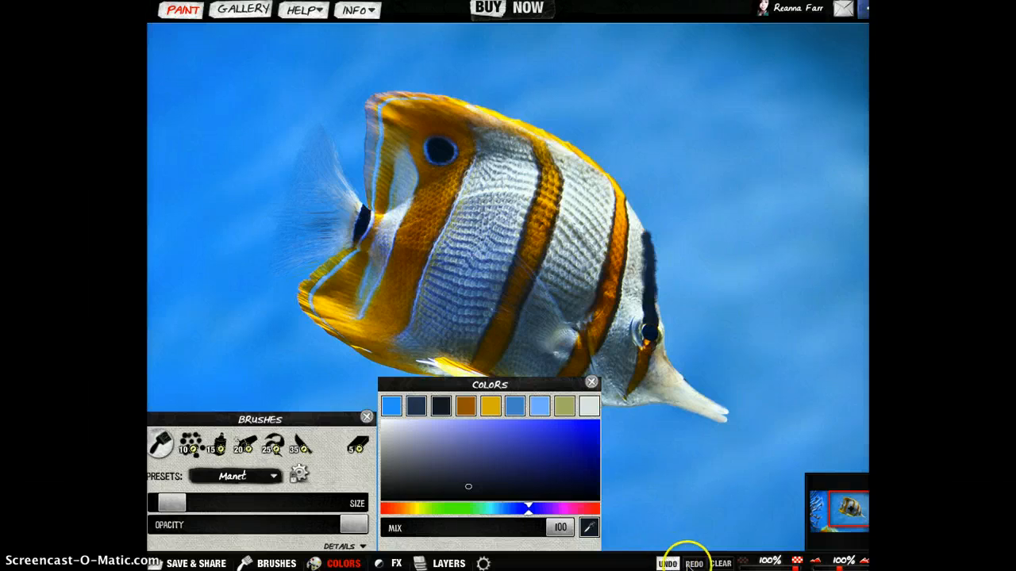
click(687, 564)
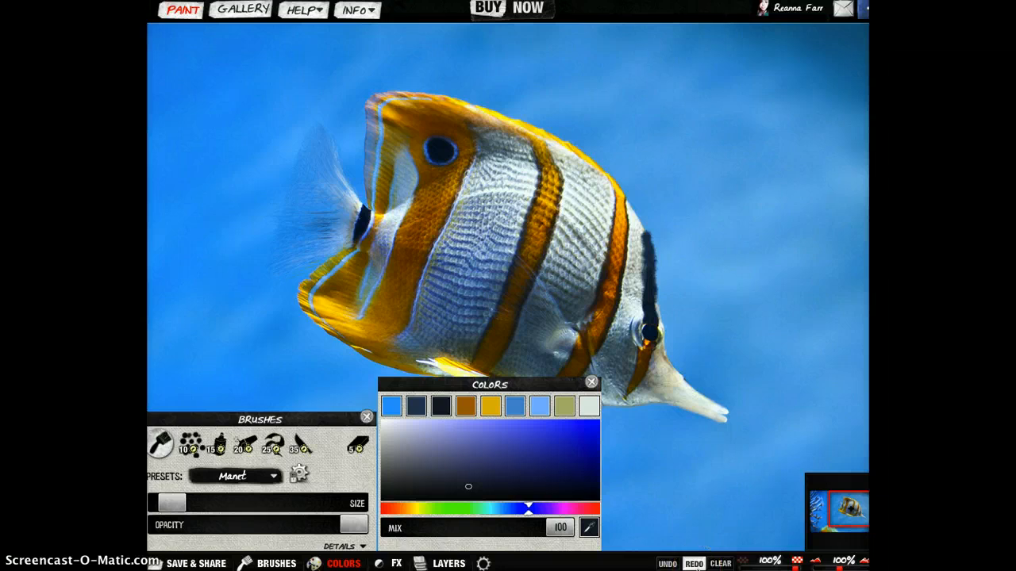
Redo the eye-stripe brush stroke and try clearing all the paint from the photo, undoing the clearing.
click(693, 564)
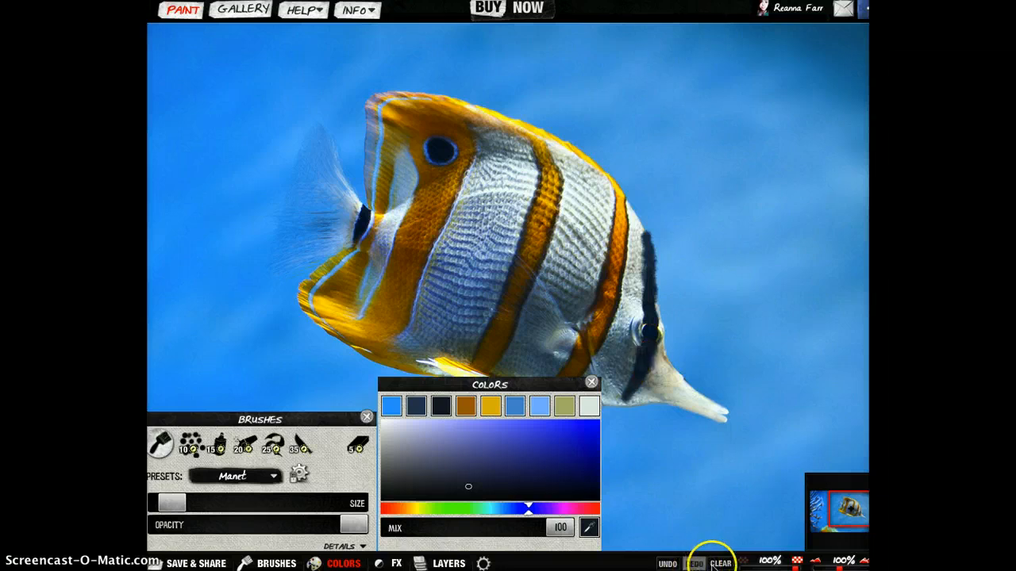
click(721, 562)
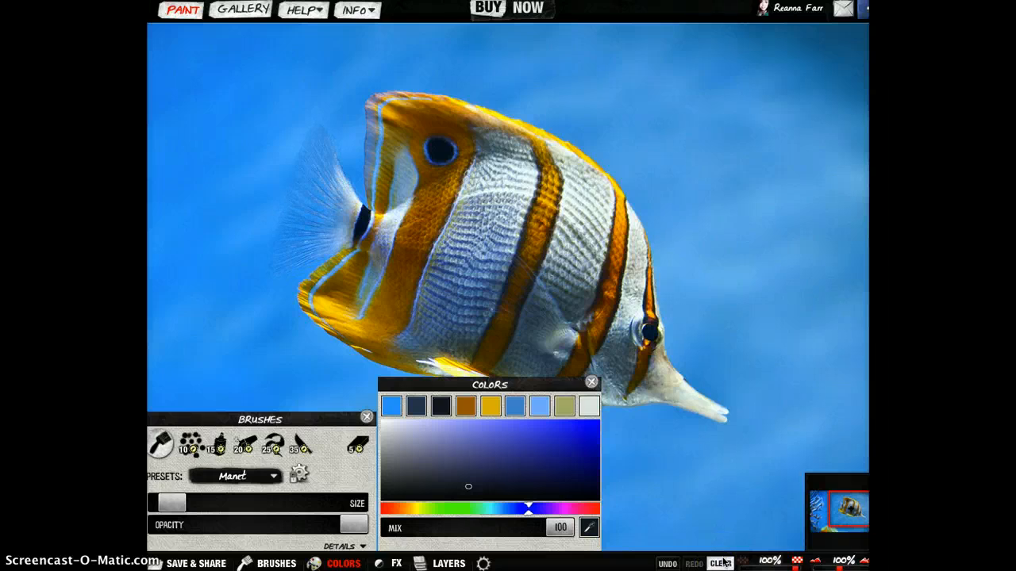
click(667, 564)
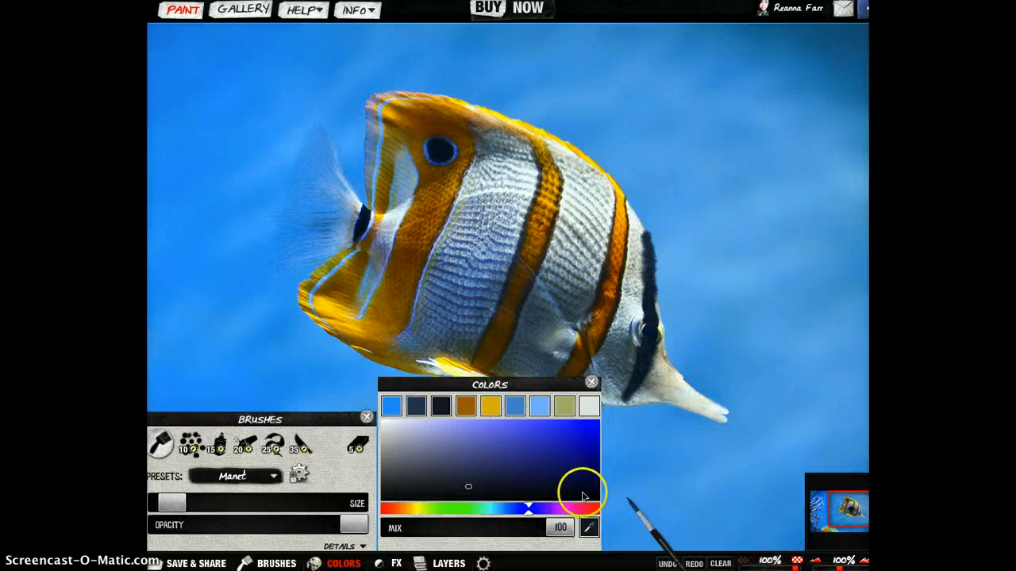
key(ctrl+z)
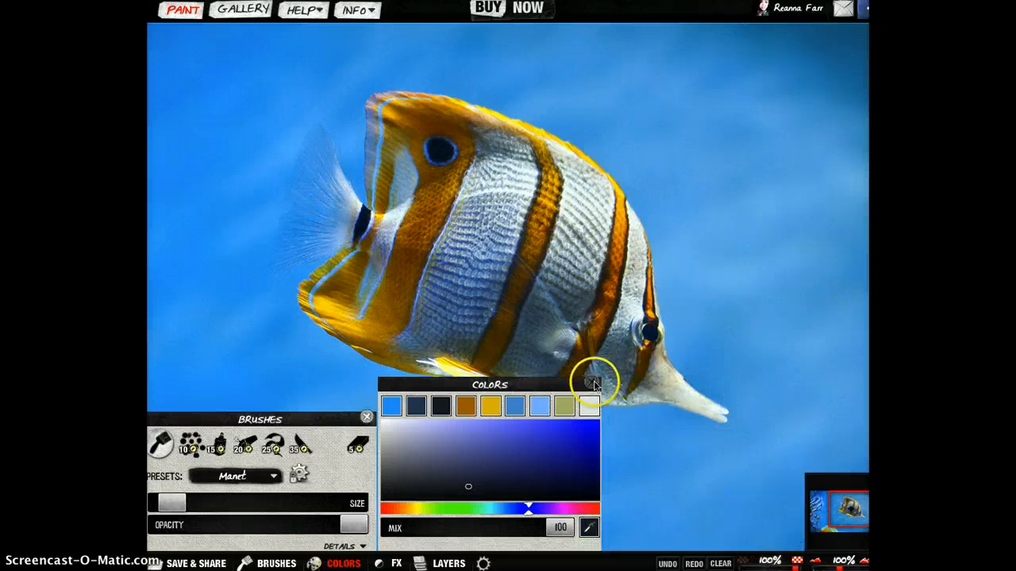
click(594, 384)
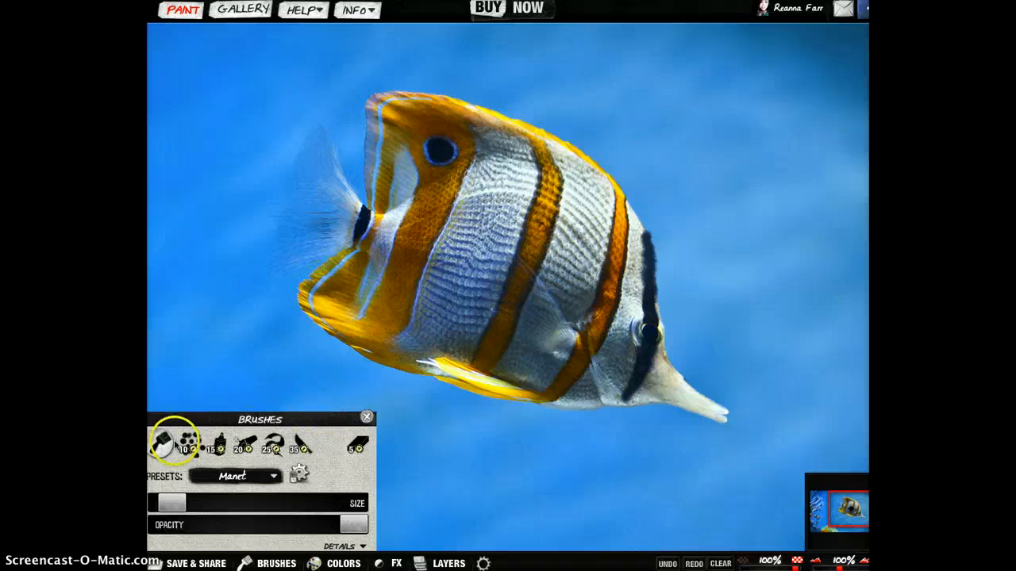
Take the Pointillist Brush on tryout, speckle the upper-left water in near-black and postpone buying the brush.
click(190, 451)
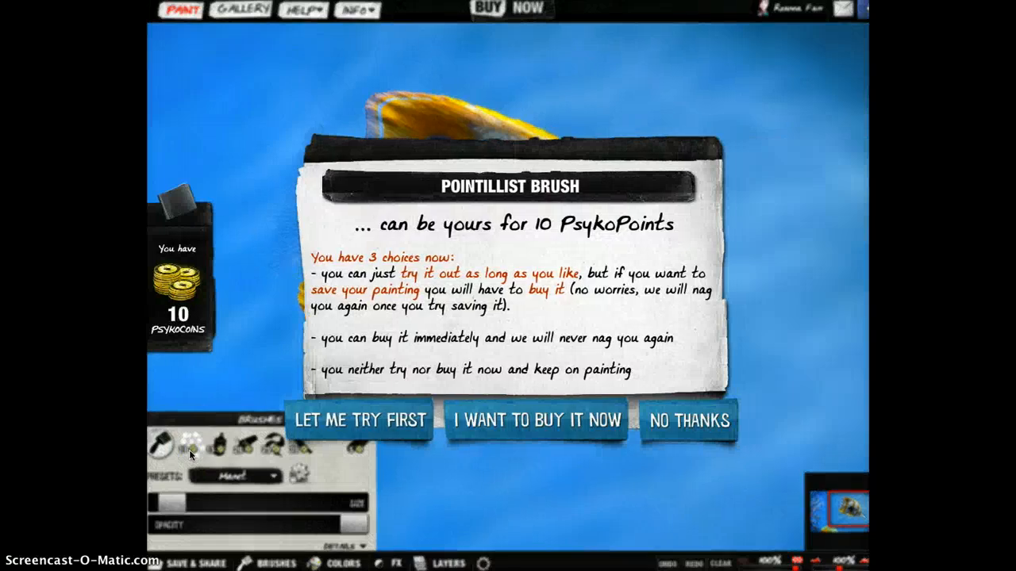
click(184, 468)
click(326, 422)
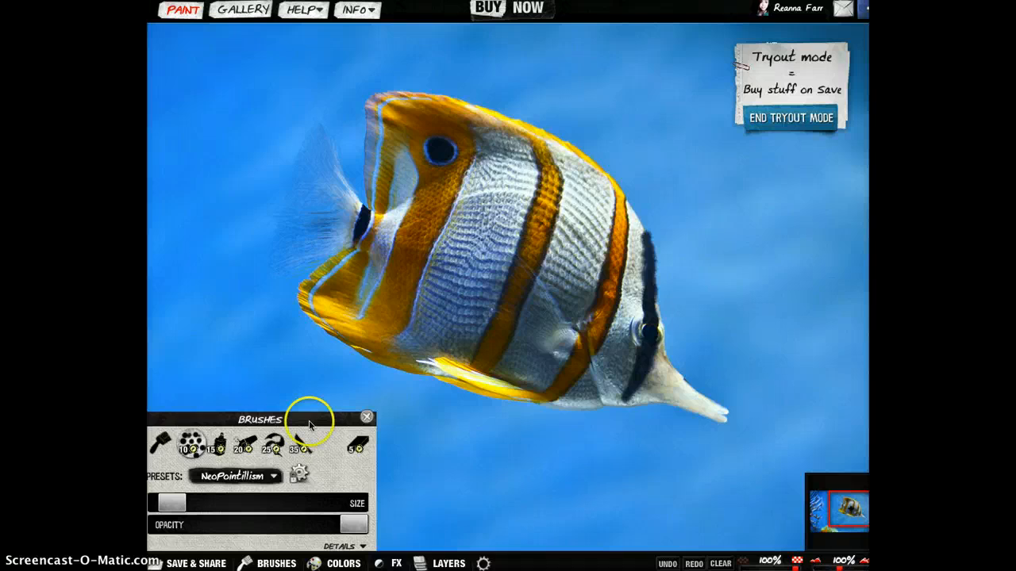
click(170, 40)
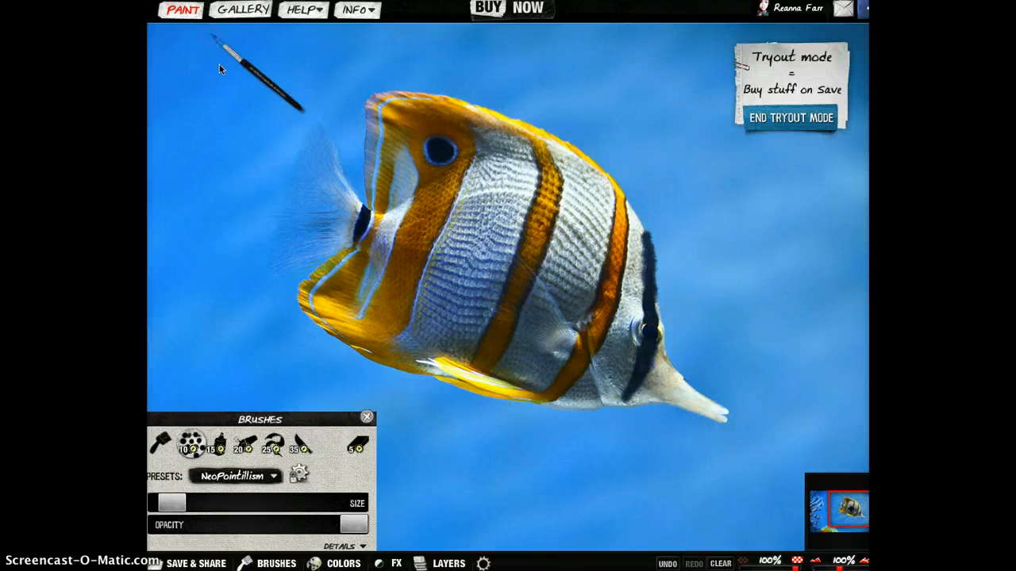
click(340, 563)
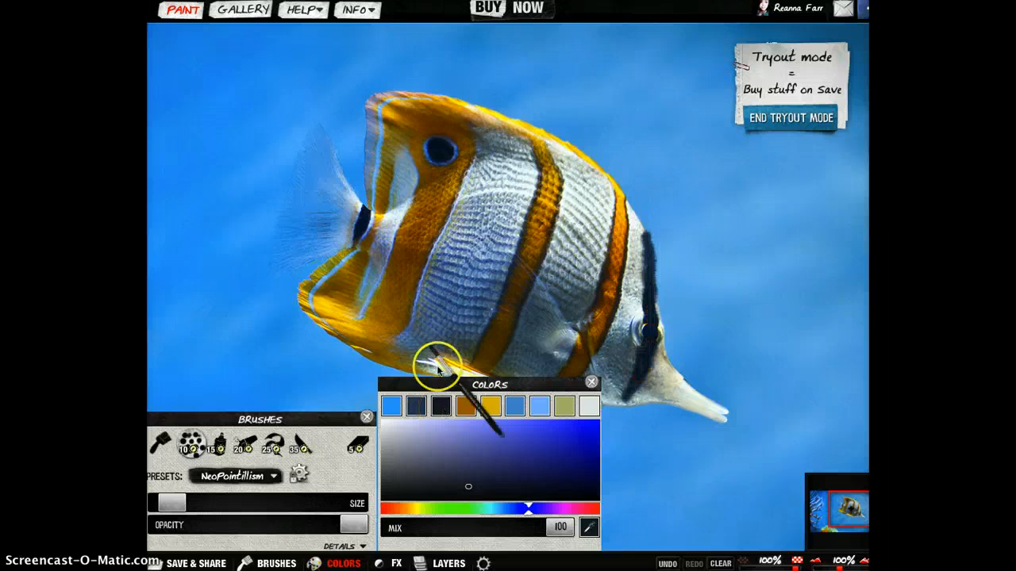
drag(182, 34, 176, 49)
mouse_move(171, 93)
mouse_down()
mouse_move(228, 72)
mouse_move(236, 43)
mouse_move(276, 61)
mouse_move(339, 54)
mouse_move(342, 63)
mouse_move(199, 97)
mouse_move(199, 46)
mouse_move(226, 35)
mouse_move(337, 30)
mouse_move(371, 44)
mouse_move(253, 77)
mouse_move(177, 129)
mouse_move(231, 130)
mouse_move(315, 95)
mouse_up()
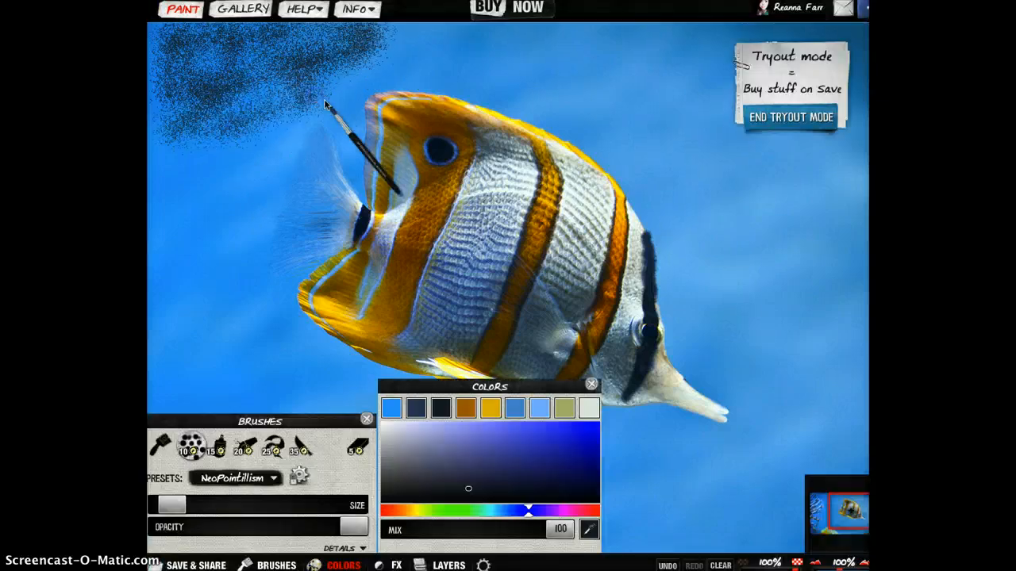
click(786, 118)
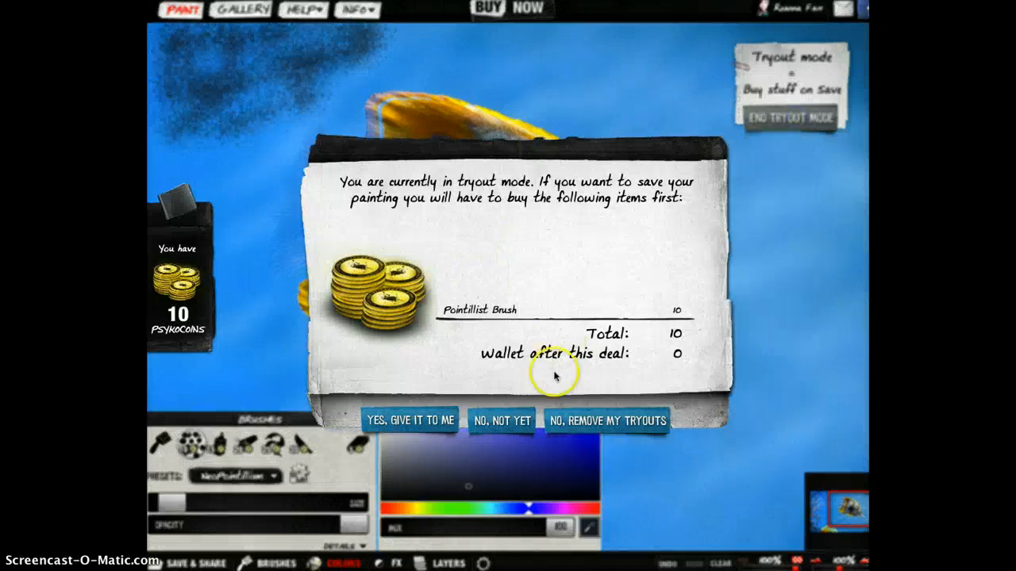
click(479, 425)
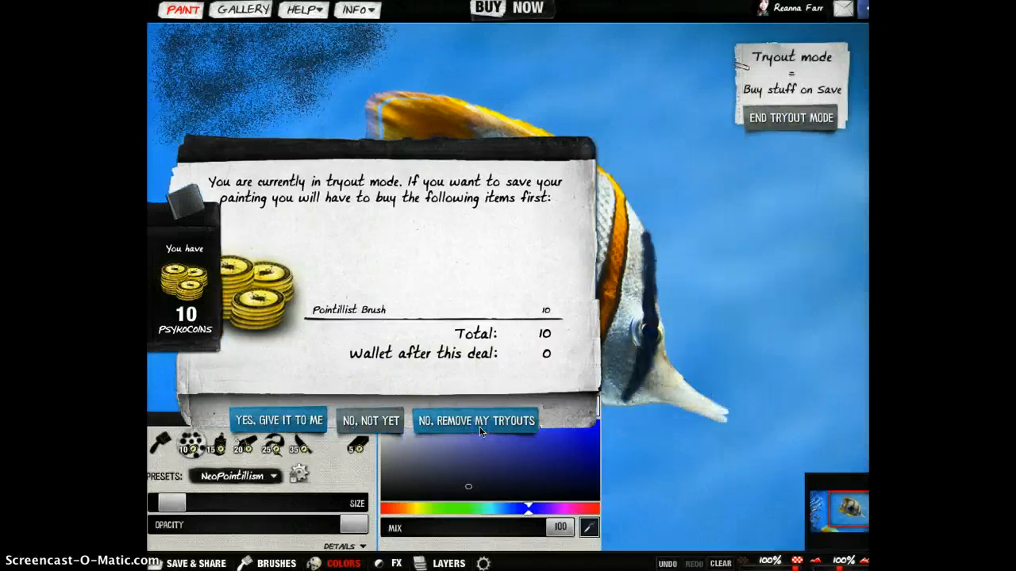
Take the Spray Can on tryout, scribble a zigzag on the water left of the tail fin and postpone the purchase.
click(222, 447)
click(369, 415)
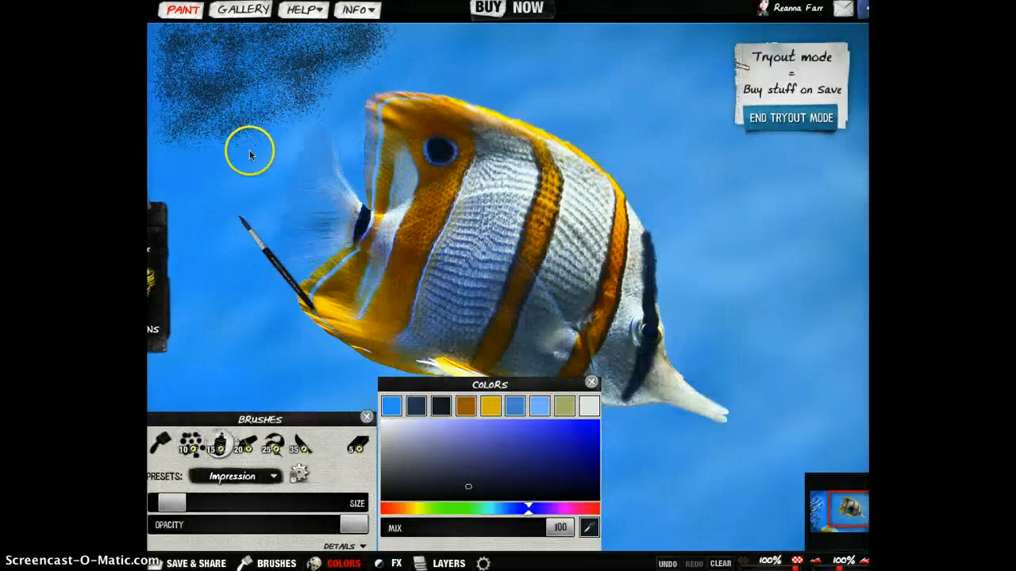
mouse_move(249, 153)
mouse_down()
mouse_move(203, 170)
mouse_move(161, 191)
mouse_move(212, 180)
mouse_move(234, 183)
mouse_move(165, 202)
mouse_move(218, 190)
mouse_move(242, 201)
mouse_move(158, 235)
mouse_move(250, 217)
mouse_move(167, 251)
mouse_up()
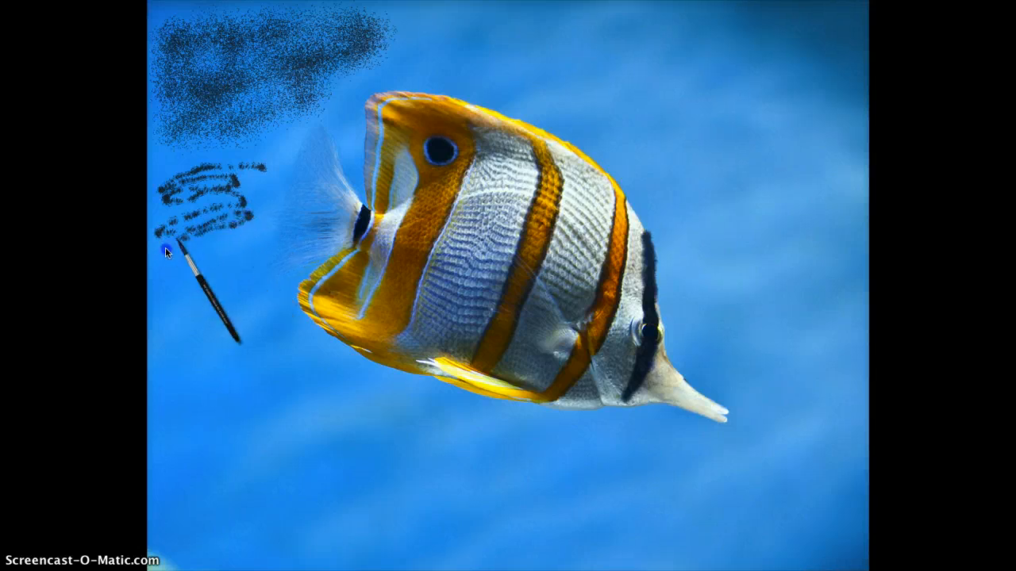
click(765, 124)
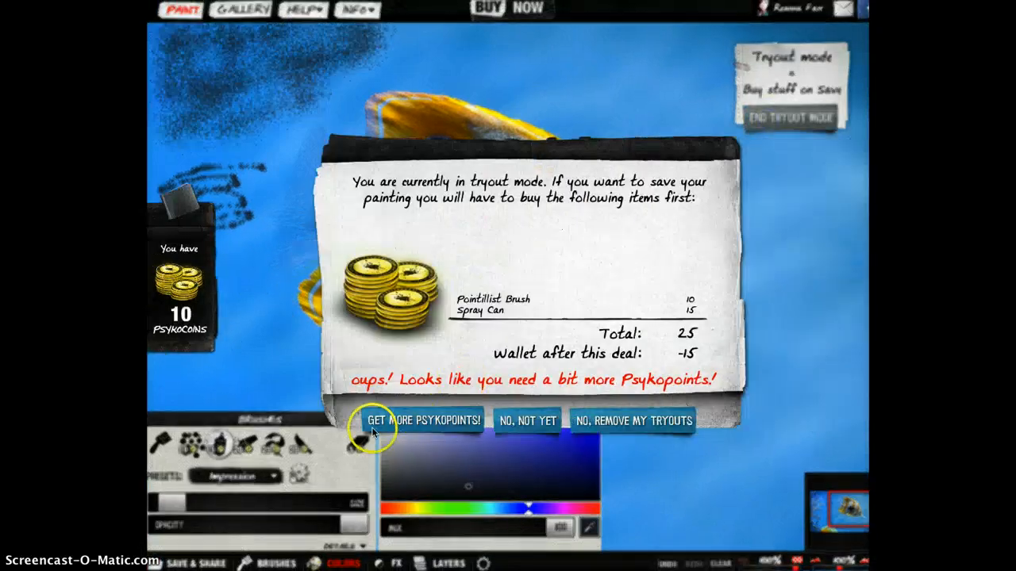
click(520, 422)
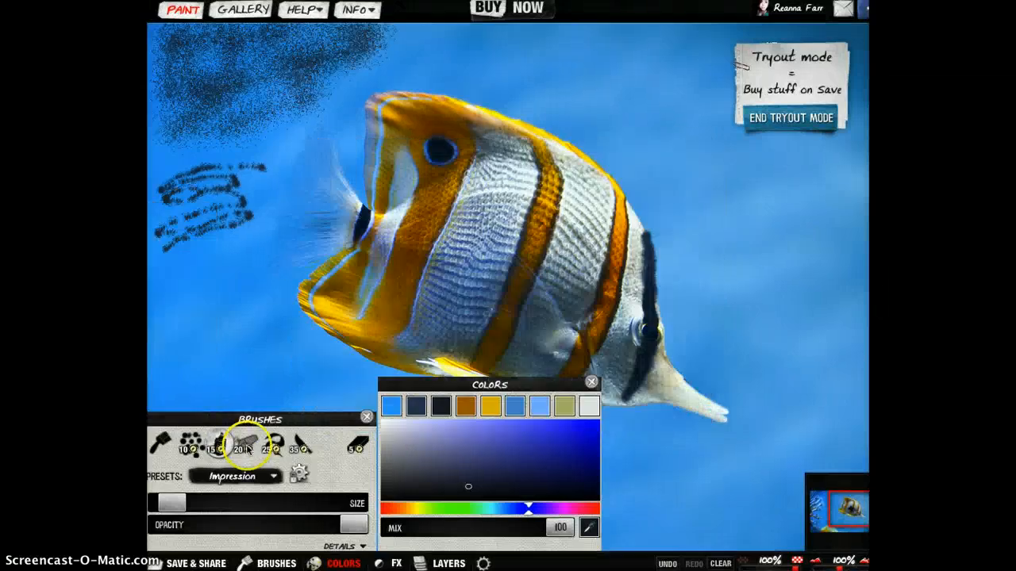
Take the Cannon on tryout, splash a long horizontal stroke across the water above the fish and postpone the purchase.
click(248, 446)
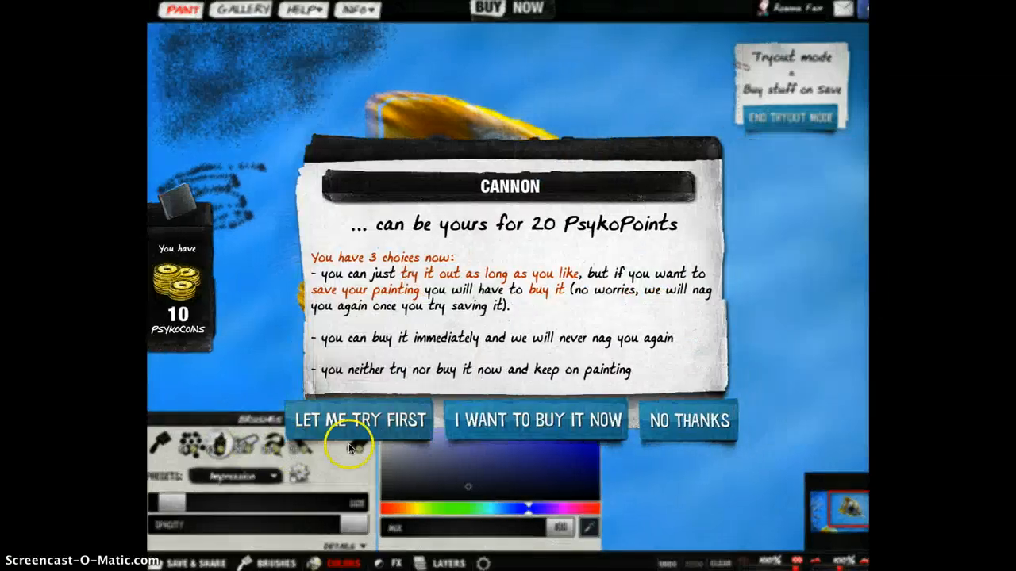
click(376, 422)
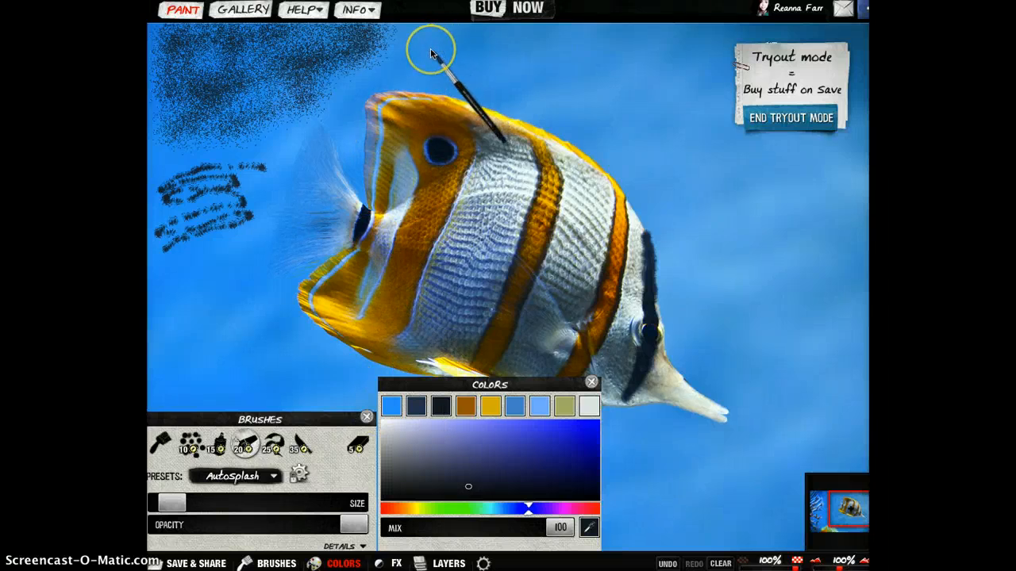
mouse_move(431, 52)
mouse_down()
mouse_move(483, 62)
mouse_move(794, 57)
mouse_move(817, 73)
mouse_up()
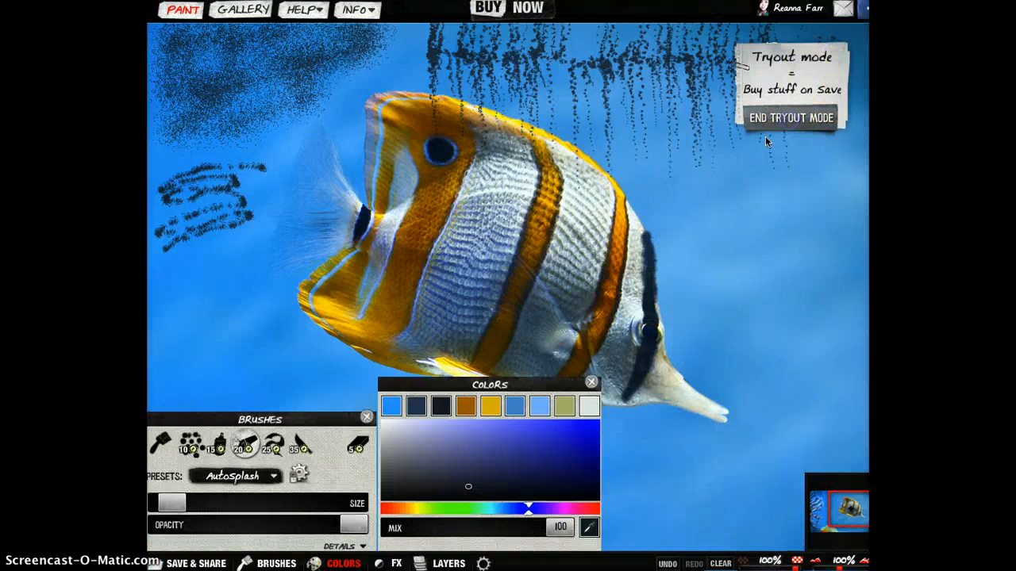
click(766, 131)
click(421, 419)
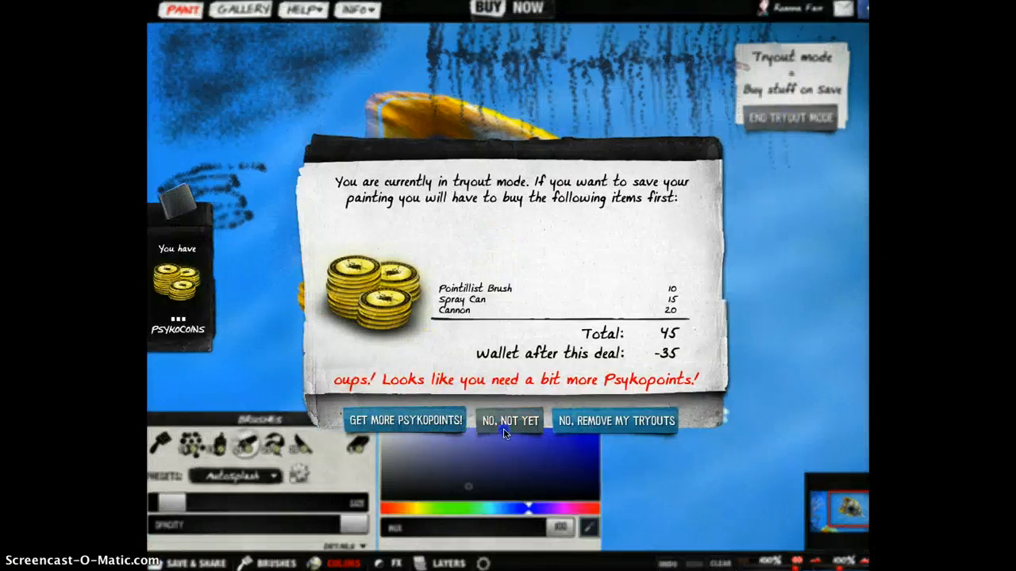
click(504, 422)
Take the Ribbons brush on tryout and paint a looping zigzag on the water right of the fish's head.
click(276, 446)
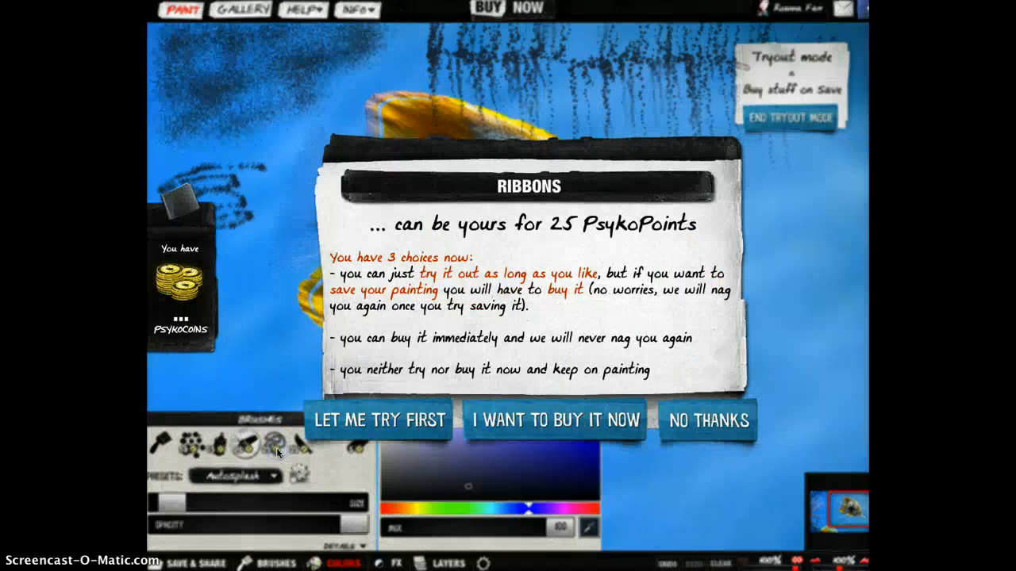
click(379, 418)
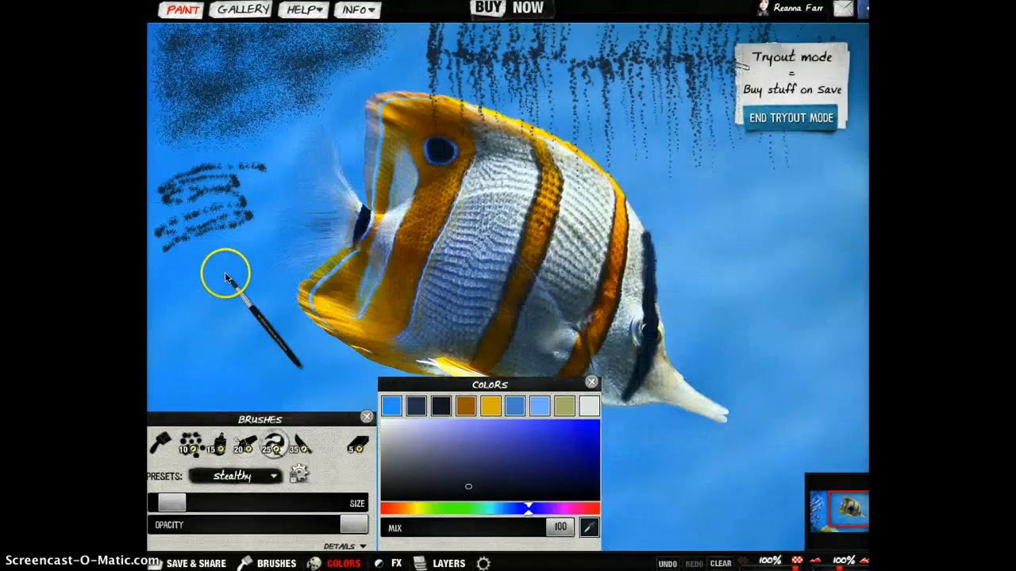
mouse_move(774, 187)
mouse_down()
mouse_move(688, 225)
mouse_move(799, 209)
mouse_move(798, 230)
mouse_move(705, 247)
mouse_move(710, 279)
mouse_move(817, 265)
mouse_move(706, 320)
mouse_move(845, 333)
mouse_up()
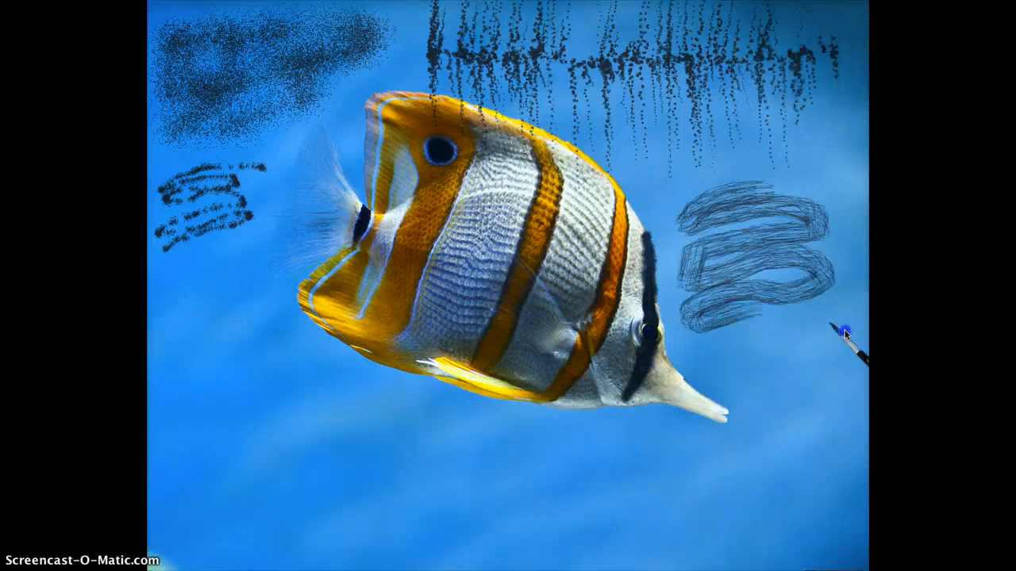
Take the Knife on tryout and place a dark multi-point polygon from the water beside the tail across the fish's body.
click(302, 447)
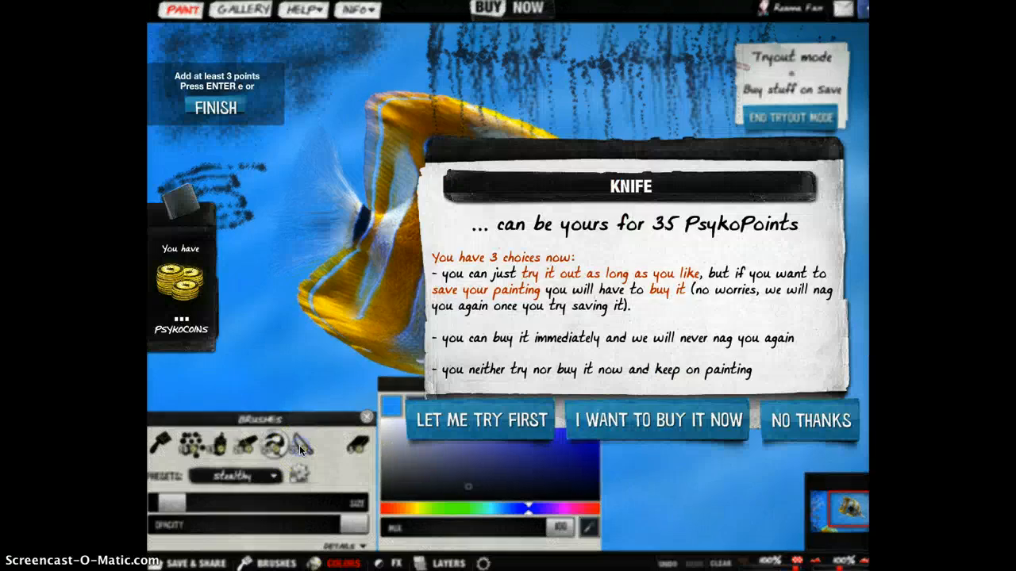
click(394, 427)
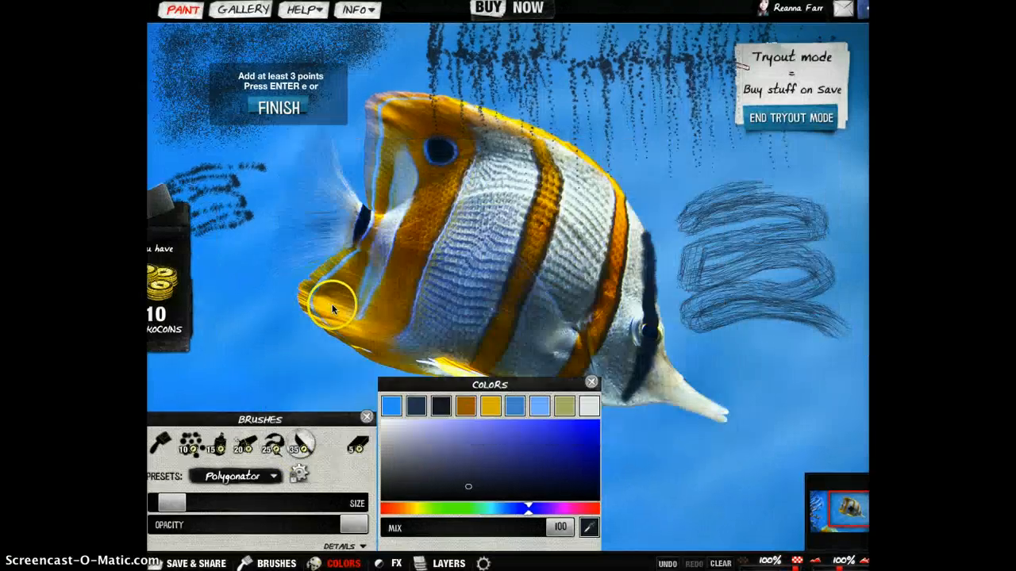
click(255, 259)
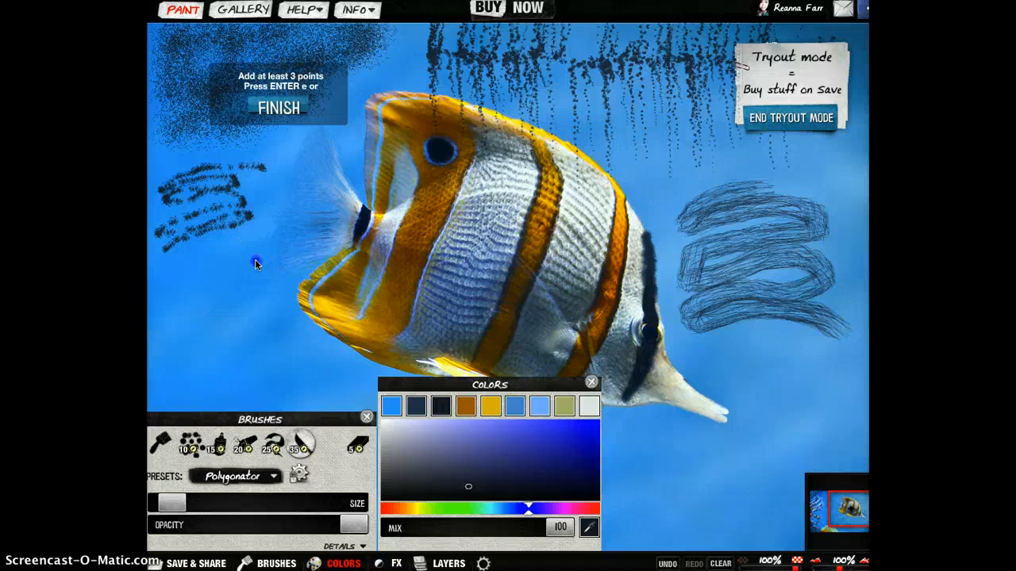
click(340, 297)
click(442, 211)
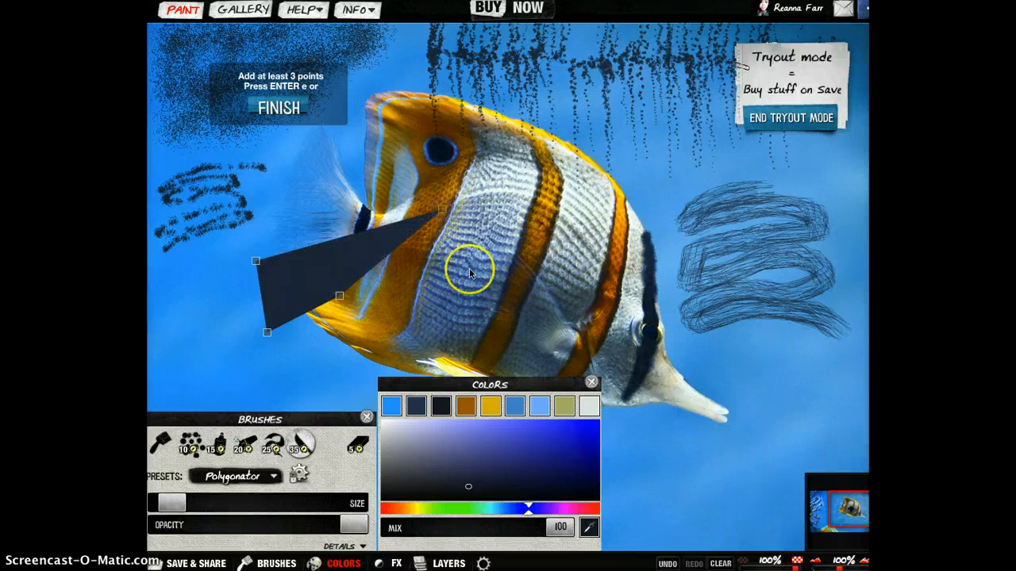
drag(470, 273, 479, 291)
click(561, 236)
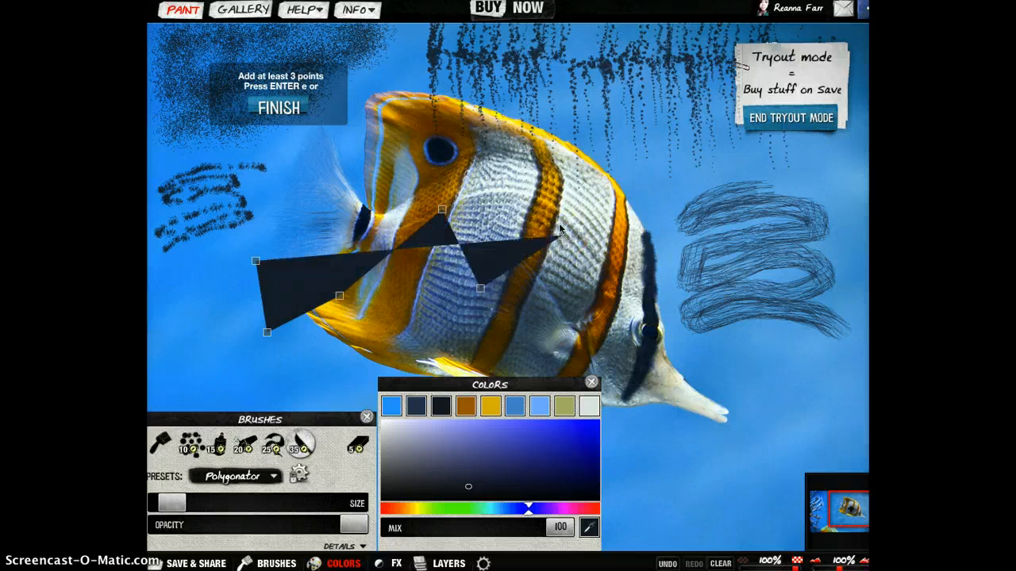
click(548, 183)
click(402, 172)
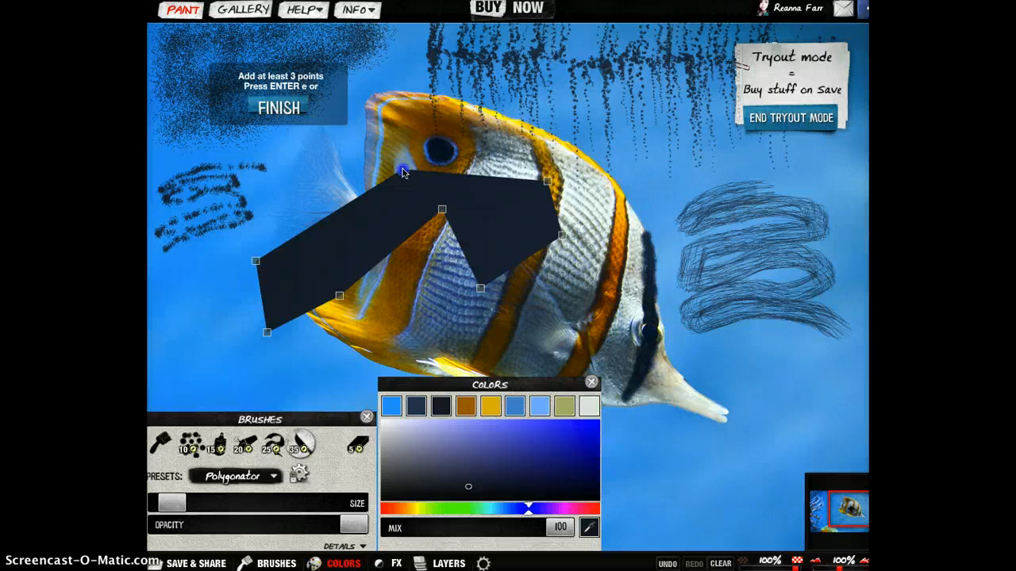
click(528, 122)
click(614, 190)
click(631, 267)
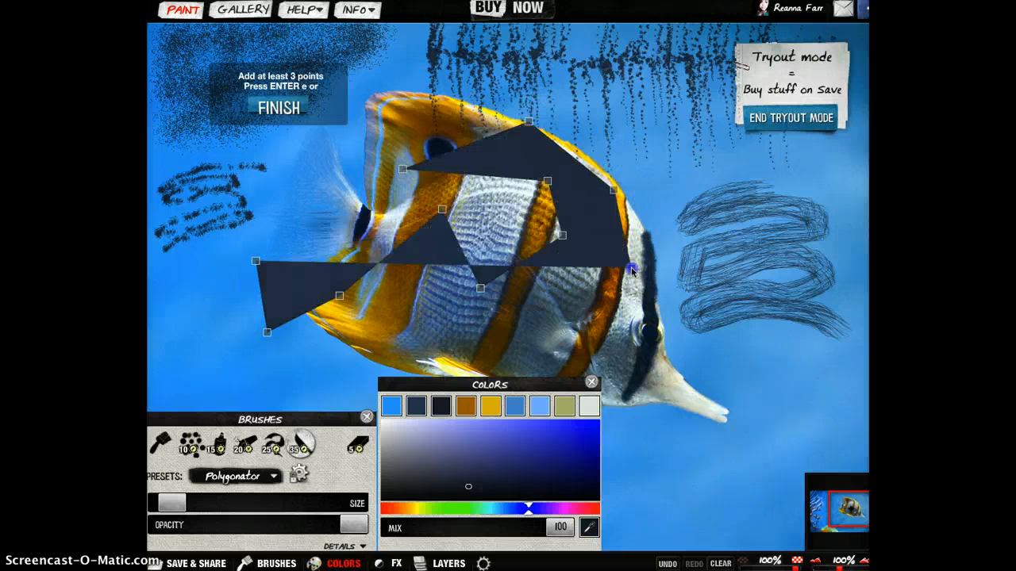
click(613, 329)
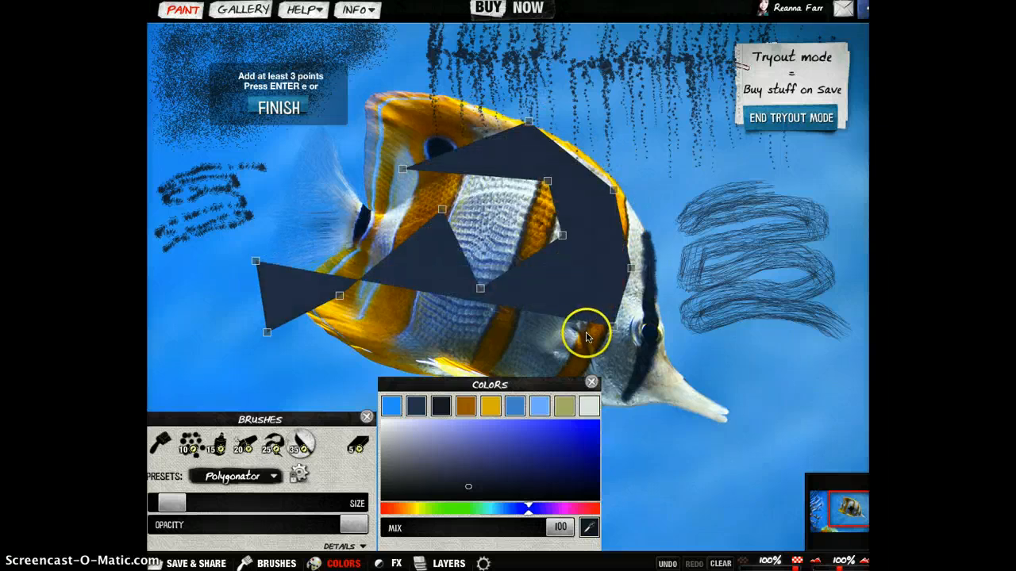
Take the Eraser on tryout and erase a small patch of the dark polygon beside the lower tail with the soft preset.
click(357, 447)
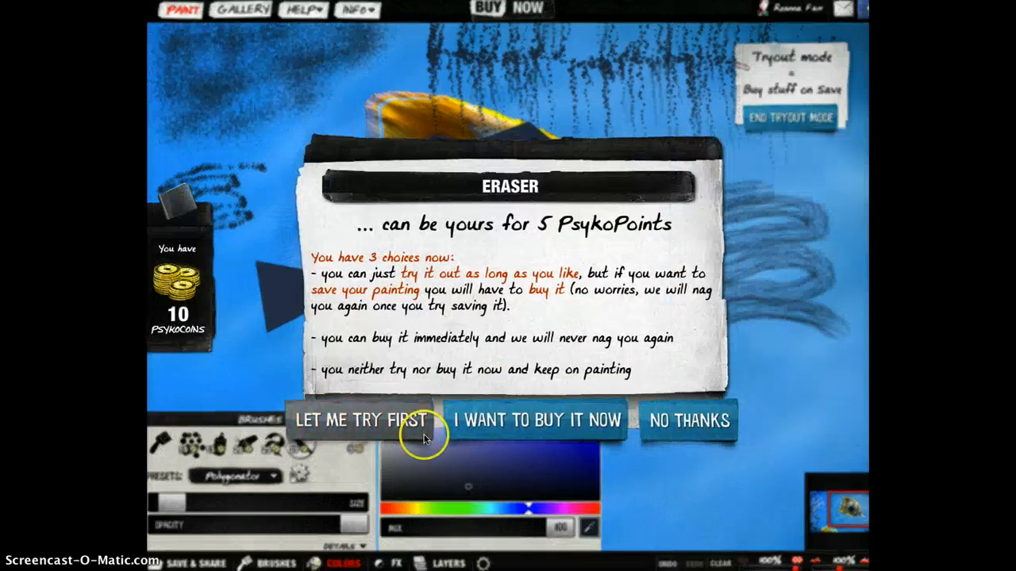
click(389, 427)
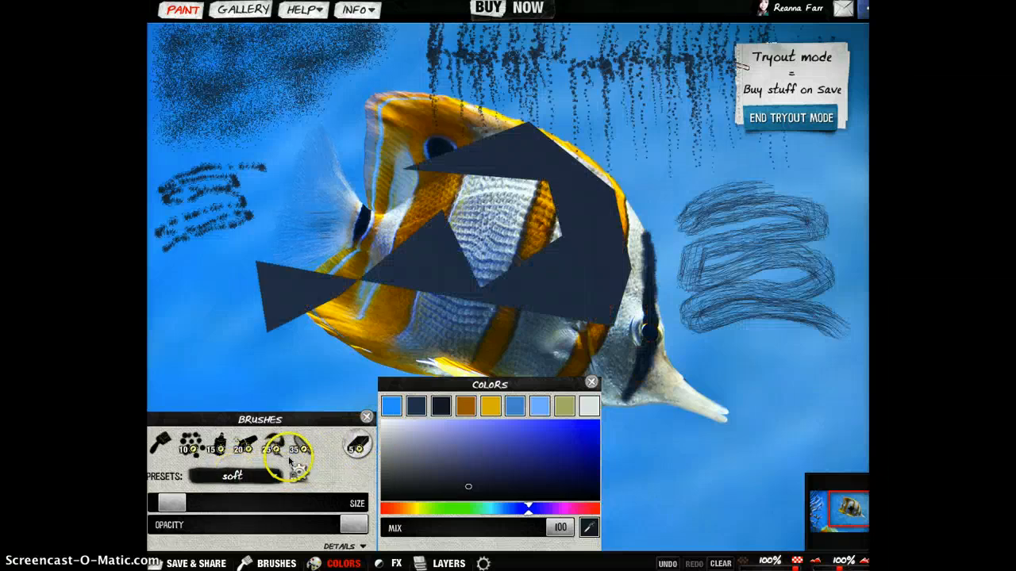
mouse_move(292, 294)
mouse_down()
mouse_move(317, 294)
mouse_move(282, 313)
mouse_move(315, 300)
mouse_move(290, 319)
mouse_move(318, 295)
mouse_move(296, 317)
mouse_move(328, 307)
mouse_move(296, 306)
mouse_move(319, 292)
mouse_move(284, 284)
mouse_move(315, 293)
mouse_move(289, 297)
mouse_move(306, 310)
mouse_move(291, 315)
mouse_move(310, 311)
mouse_move(278, 324)
mouse_up()
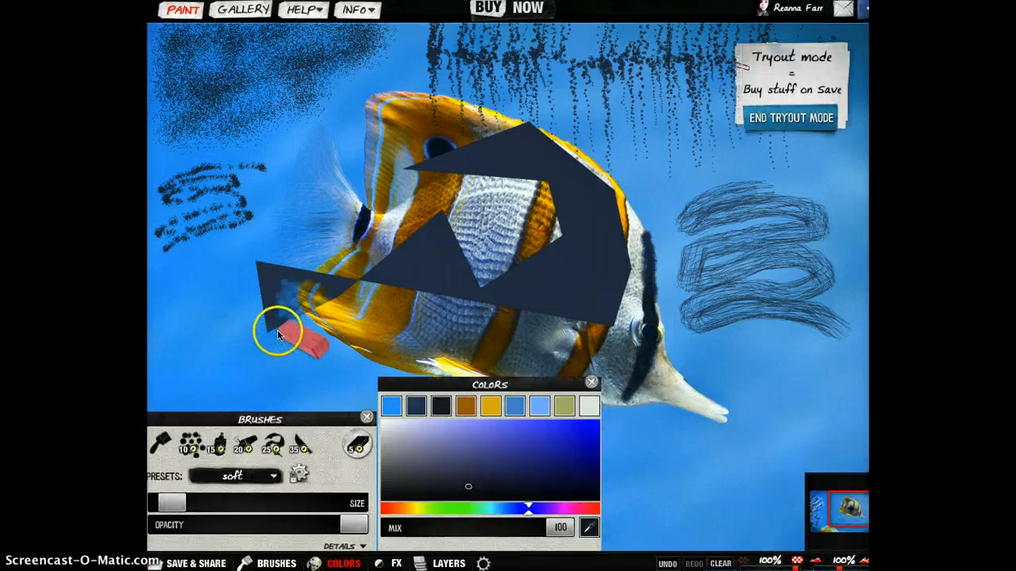
Erase a patch in the middle of the polygon with the medium preset and another near the fish's head with the hard preset.
click(271, 478)
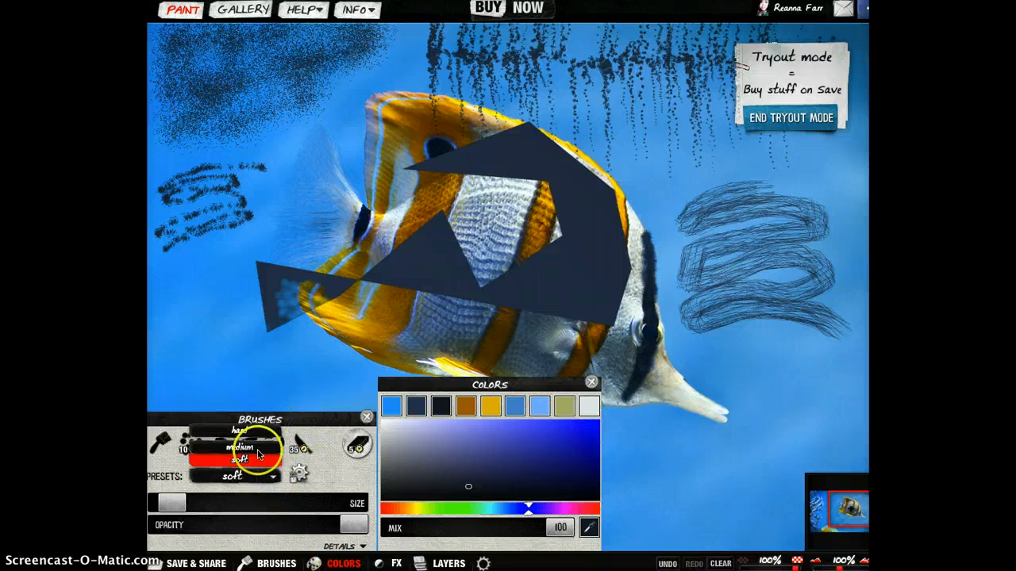
click(238, 454)
mouse_move(434, 260)
mouse_down()
mouse_move(398, 270)
mouse_move(432, 271)
mouse_move(432, 257)
mouse_move(401, 274)
mouse_move(414, 288)
mouse_move(438, 292)
mouse_up()
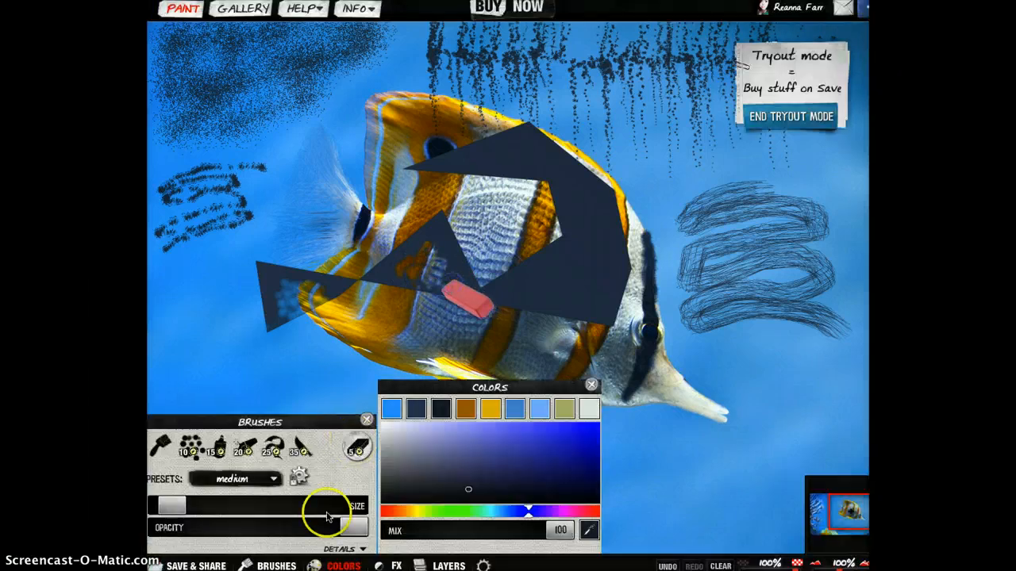
click(266, 478)
click(254, 434)
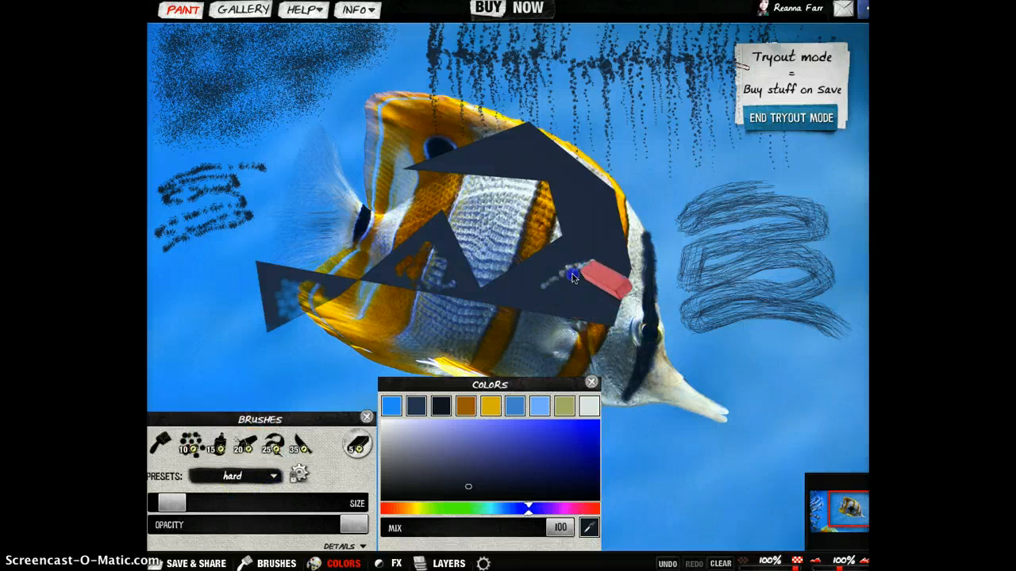
mouse_move(591, 263)
mouse_down()
mouse_move(556, 280)
mouse_move(587, 296)
mouse_move(535, 298)
mouse_move(562, 289)
mouse_move(552, 281)
mouse_move(581, 289)
mouse_move(571, 284)
mouse_move(572, 296)
mouse_up()
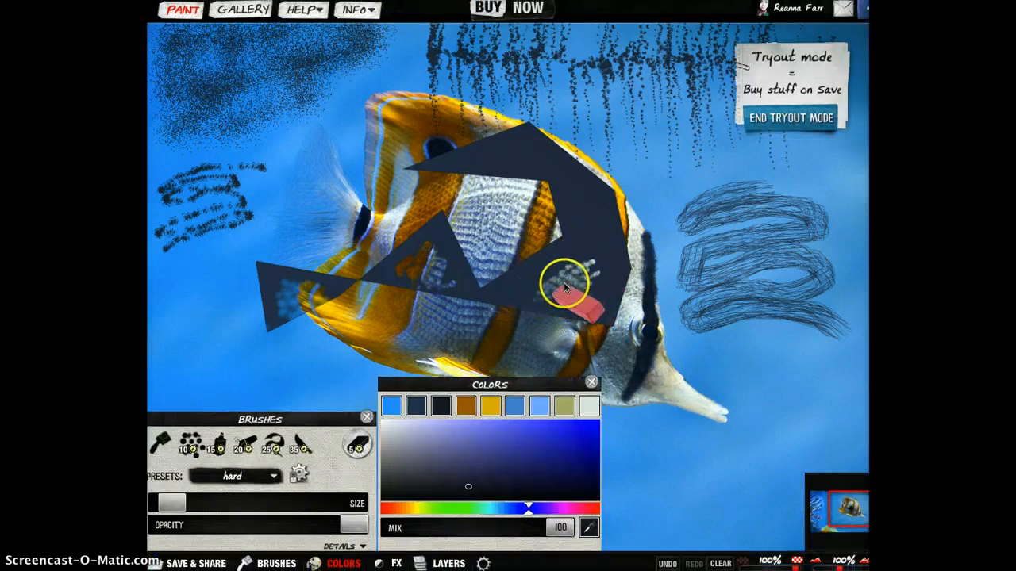
End tryout mode without buying anything and remove all the tryouts from the painting.
click(773, 118)
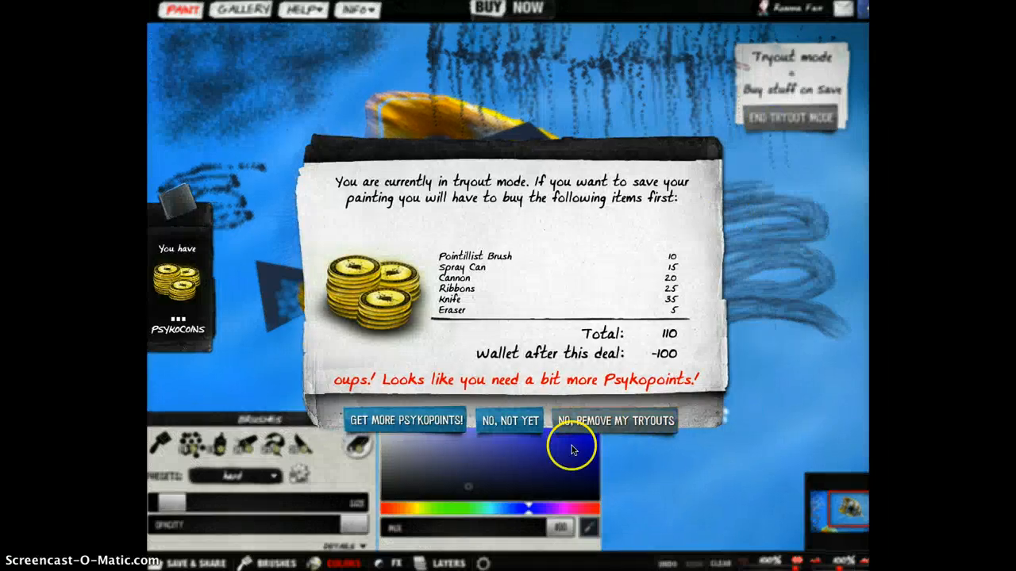
click(599, 421)
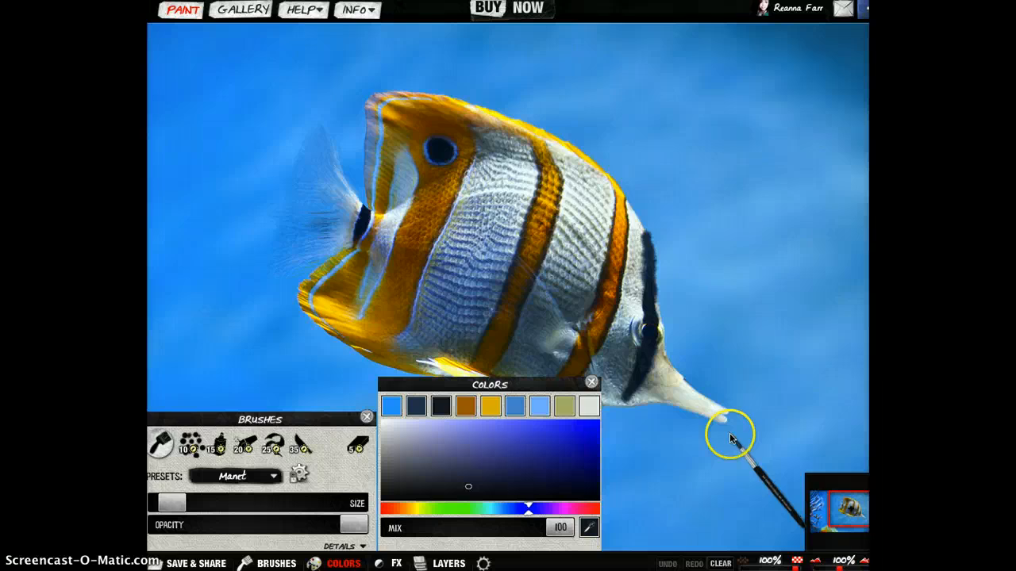
Show the layers, hide the color picker and preview the overlay, screen, add, darken and invert blend modes on the layer.
click(448, 563)
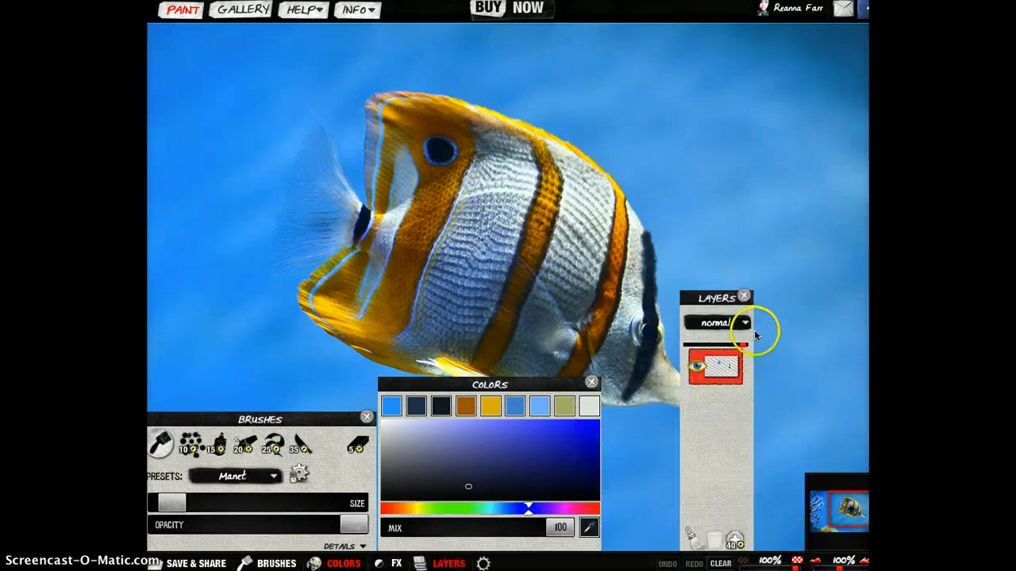
click(746, 326)
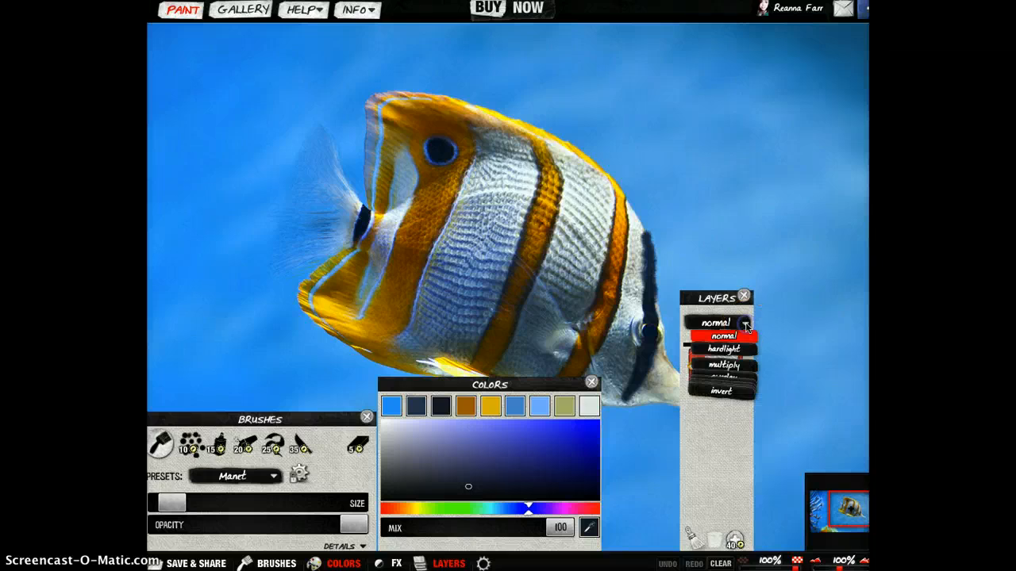
click(592, 382)
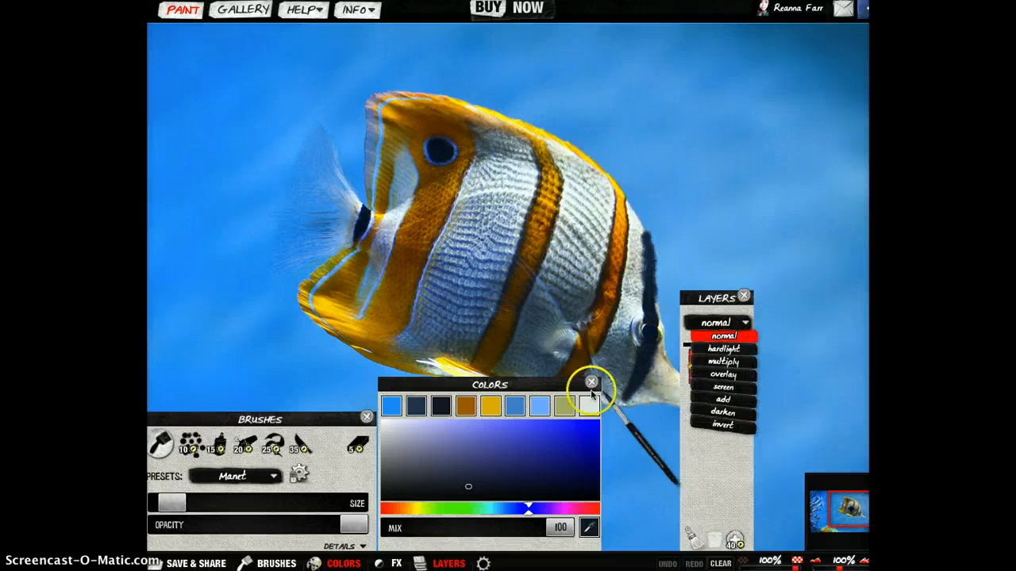
click(729, 327)
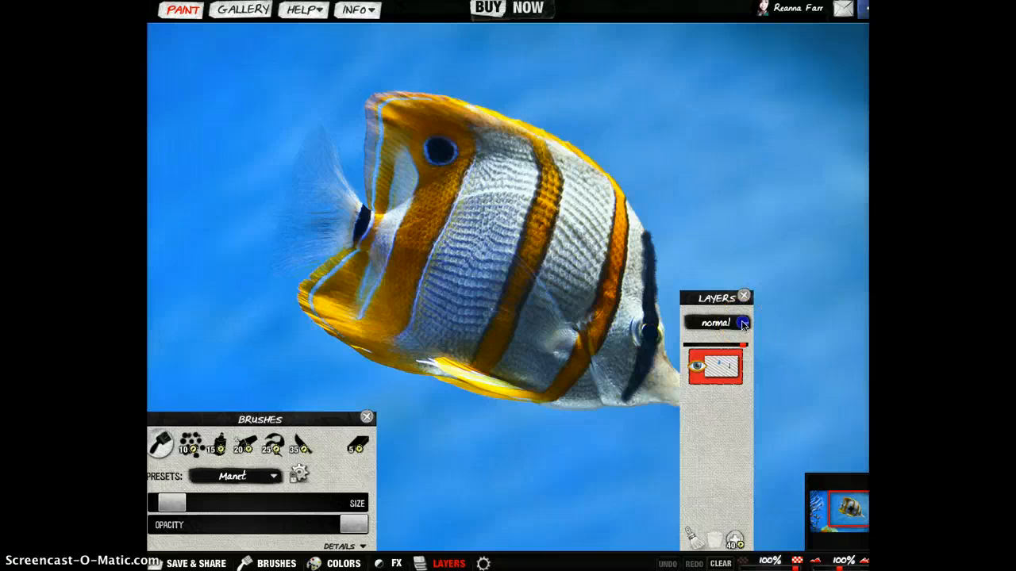
click(743, 324)
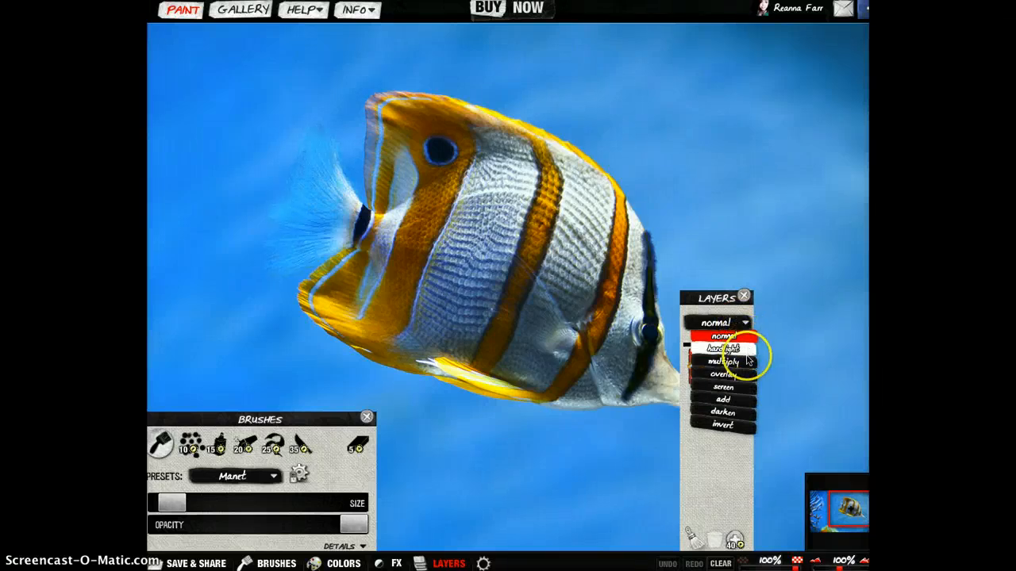
click(749, 376)
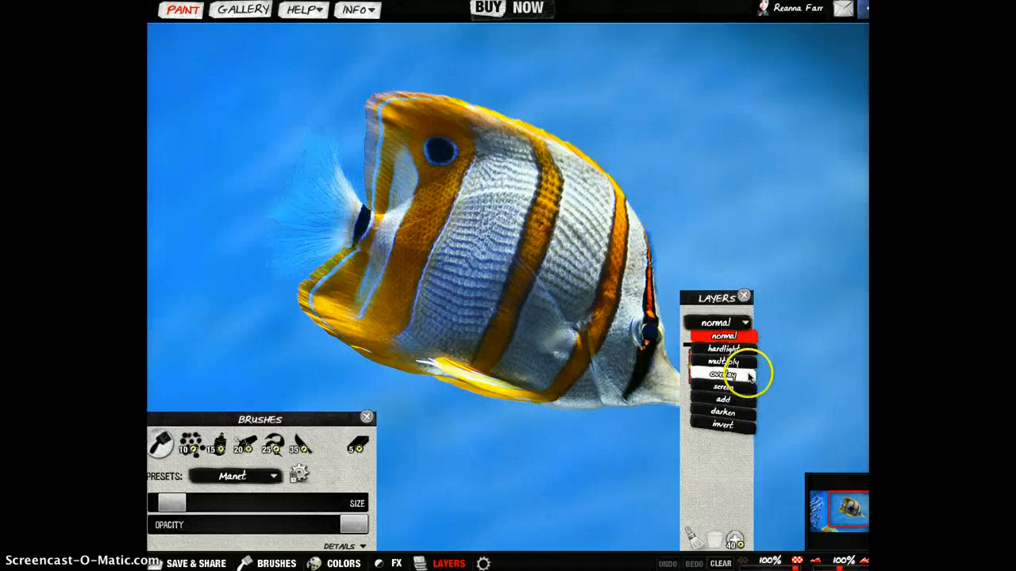
click(748, 384)
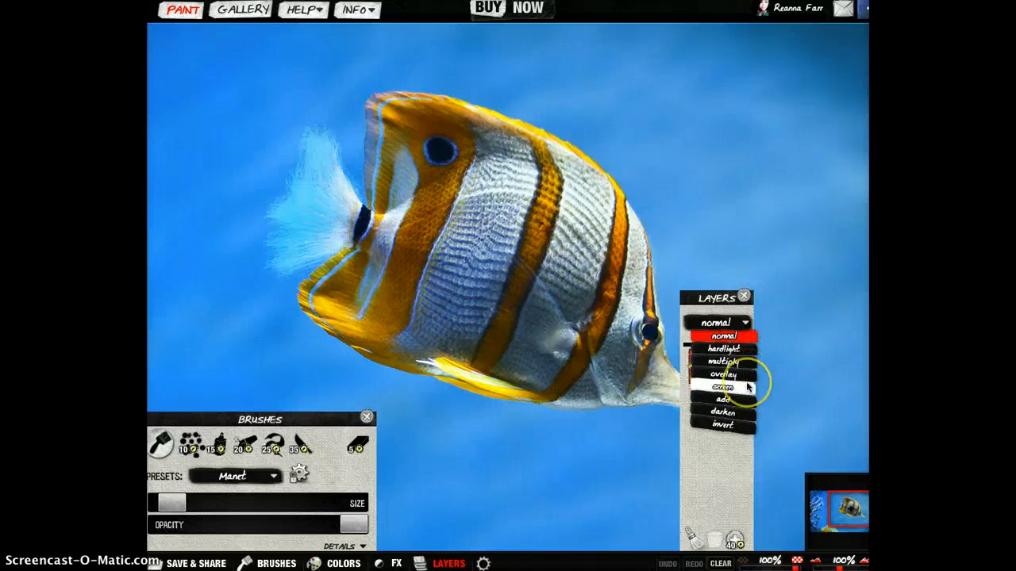
click(745, 398)
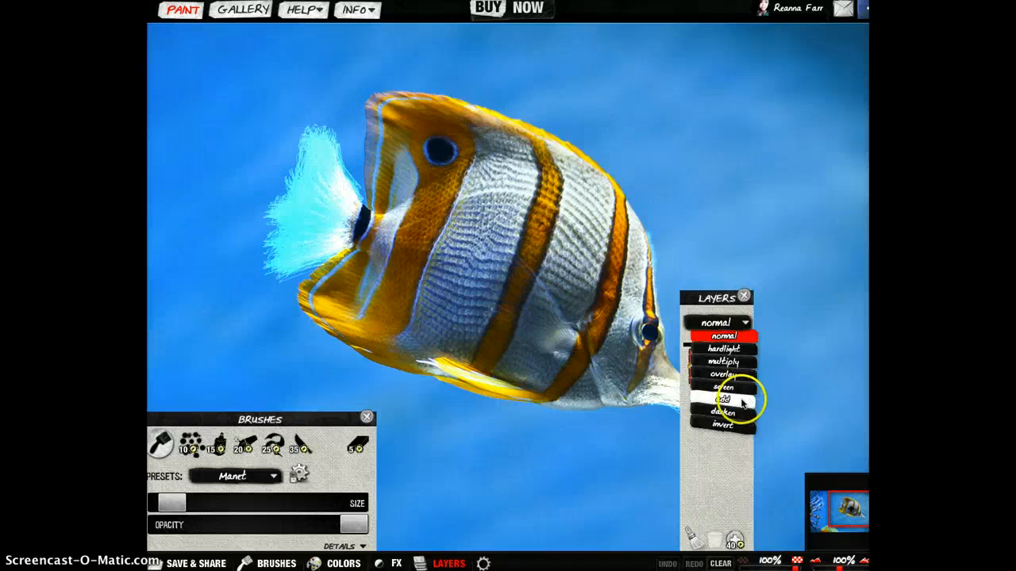
click(740, 412)
click(739, 425)
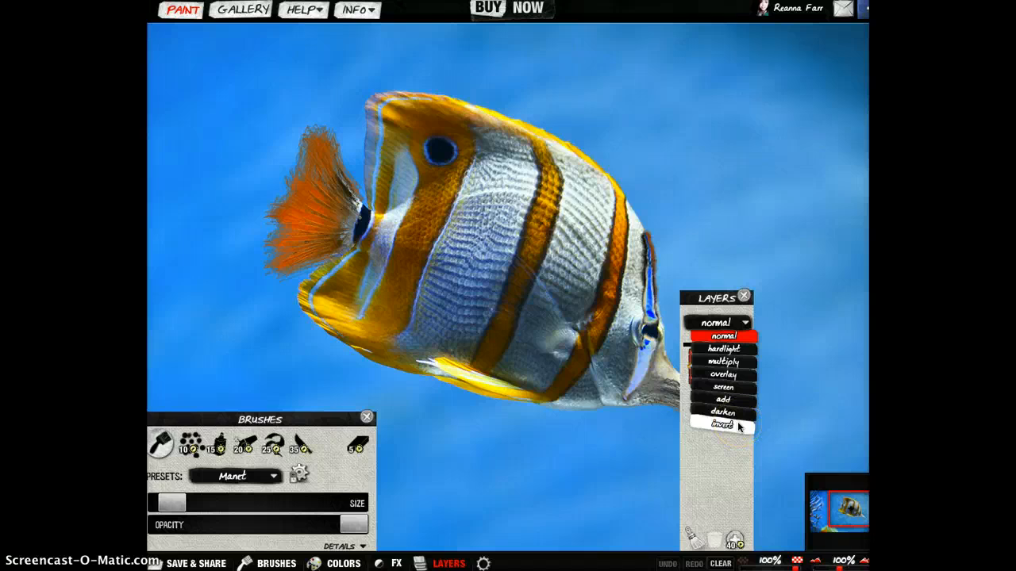
Compare the darken, add and screen blend modes, set the layer to add and test its opacity, leaving it at full.
click(731, 413)
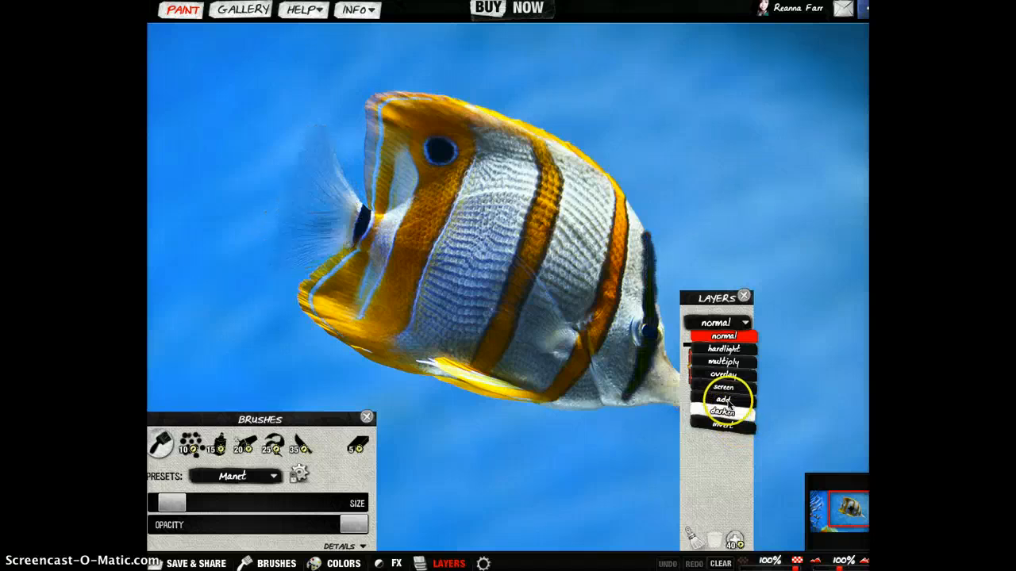
click(727, 400)
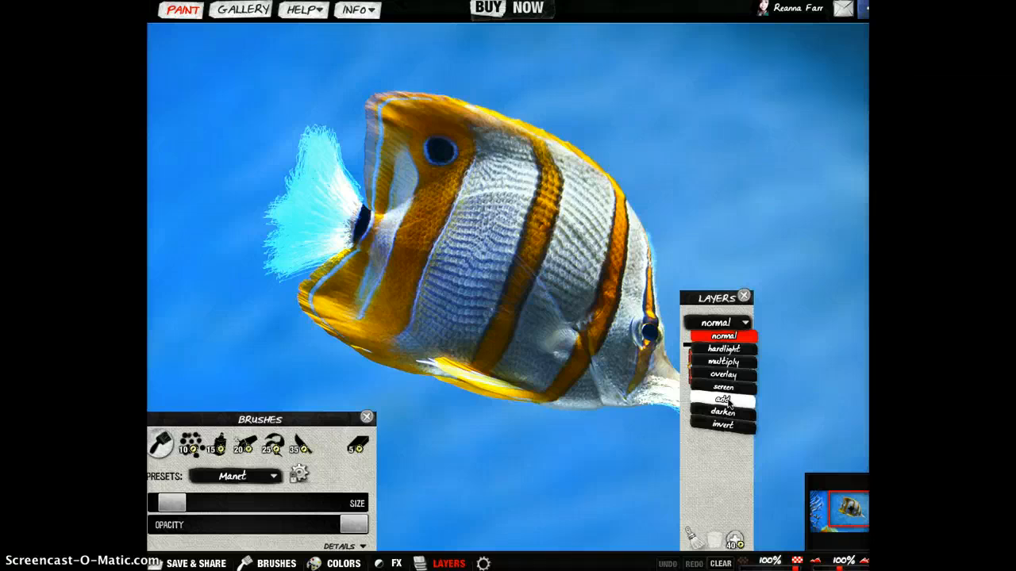
click(727, 388)
click(727, 400)
click(728, 389)
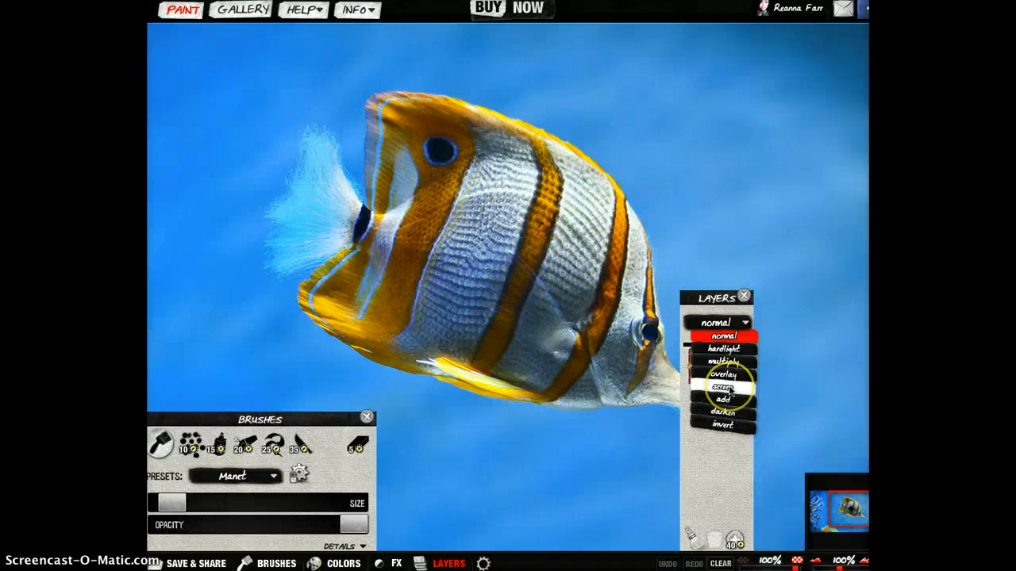
click(727, 400)
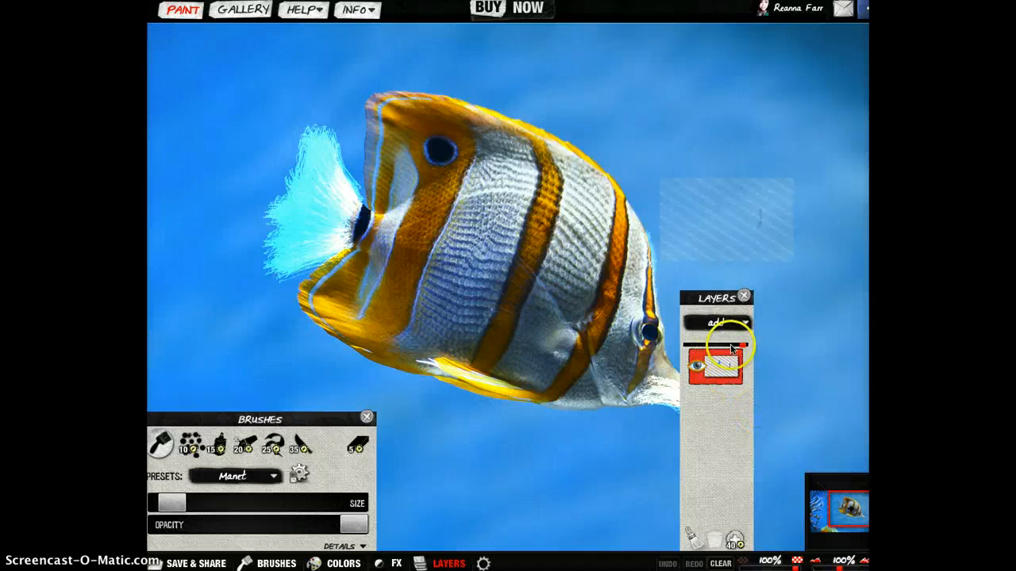
mouse_move(742, 346)
mouse_down()
mouse_move(681, 353)
mouse_move(744, 354)
mouse_up()
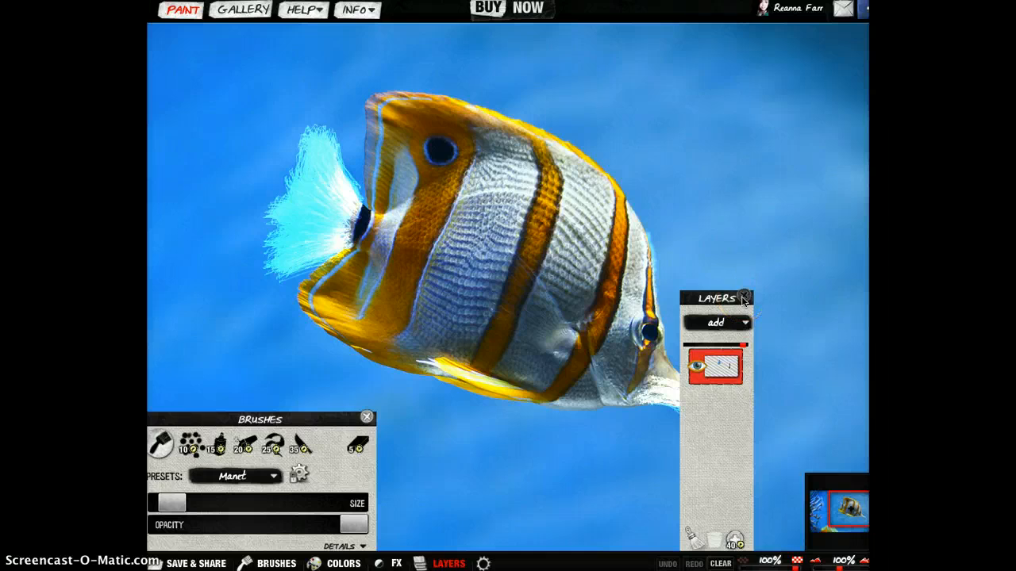
click(744, 297)
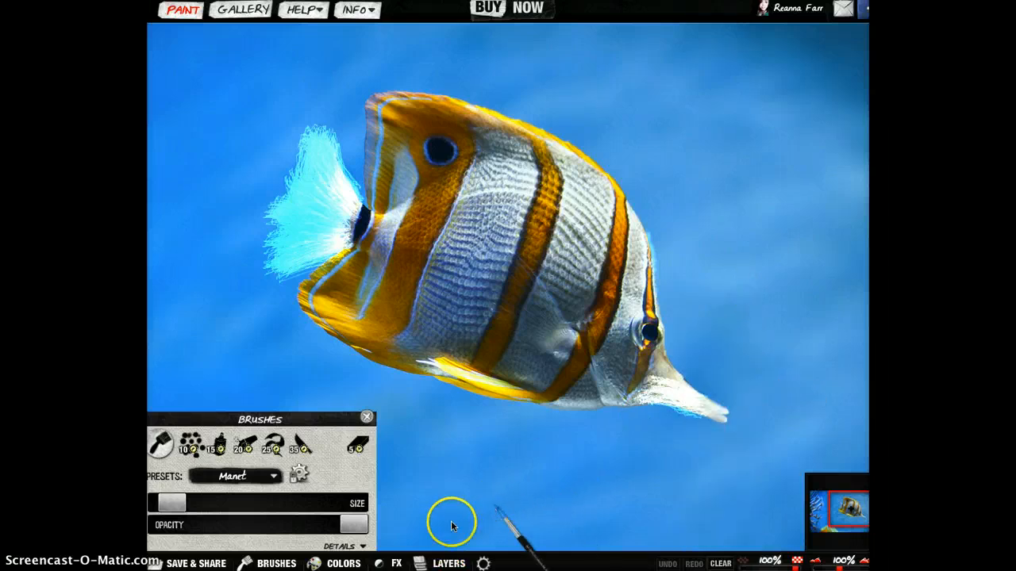
Try the Colorful, black & white, brighter, Change colors and Old effects on the painting, and reset it to No FX.
click(398, 563)
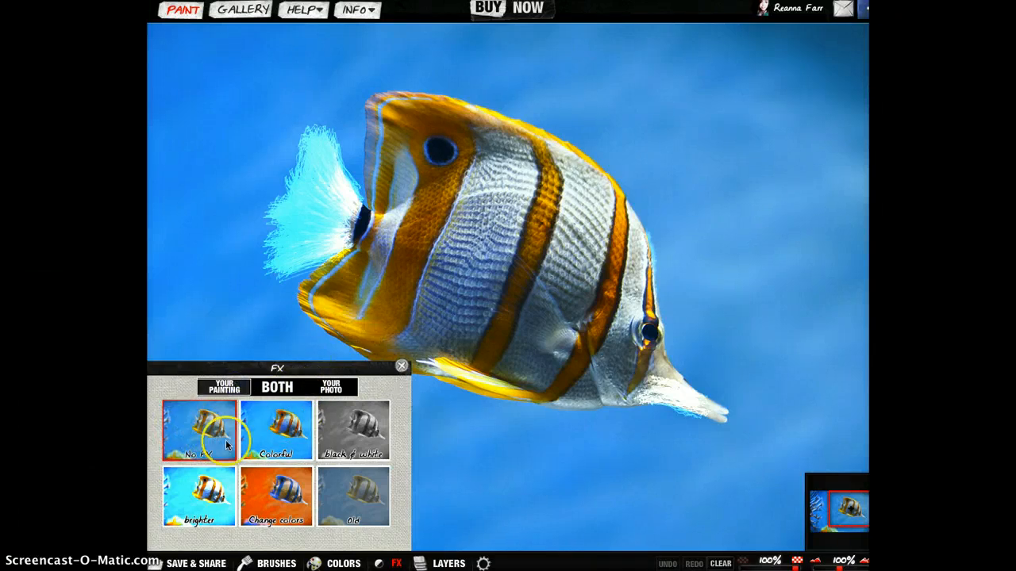
click(274, 431)
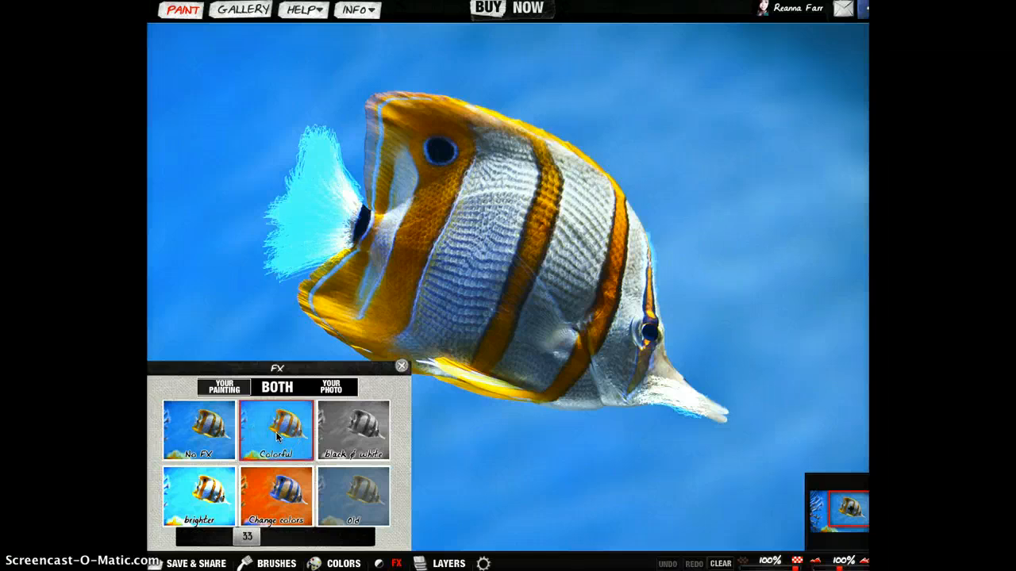
click(346, 432)
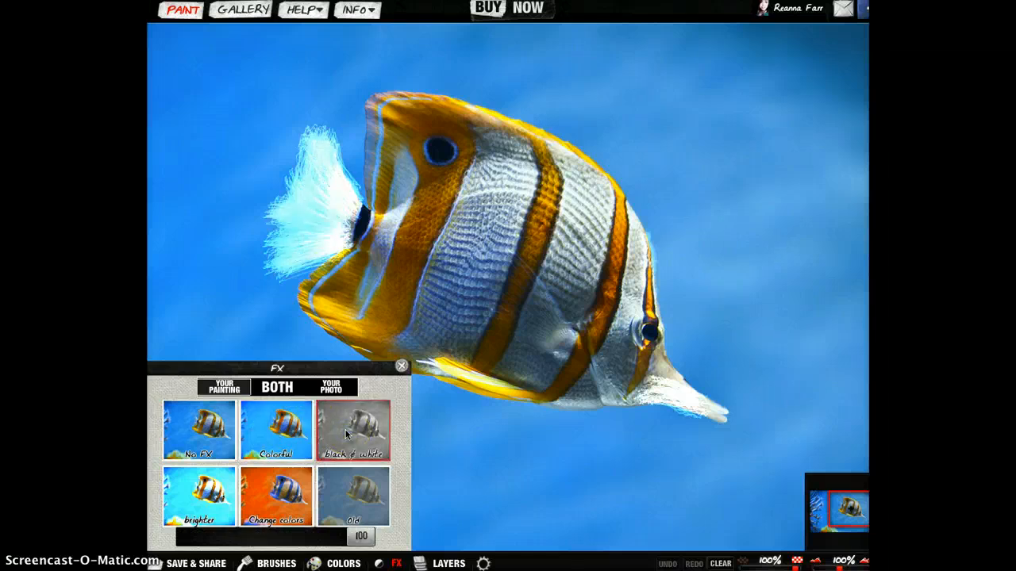
click(186, 500)
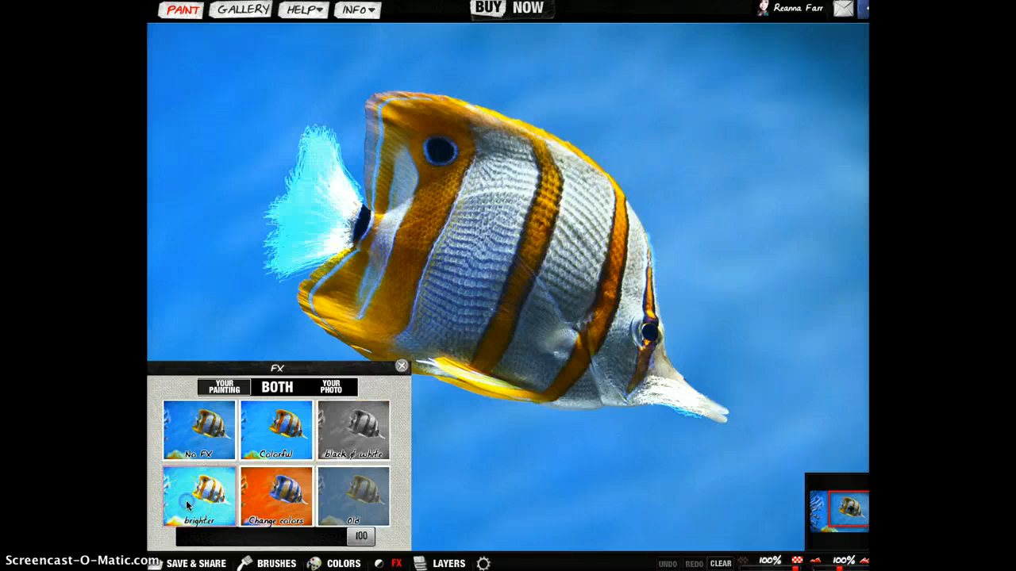
click(269, 513)
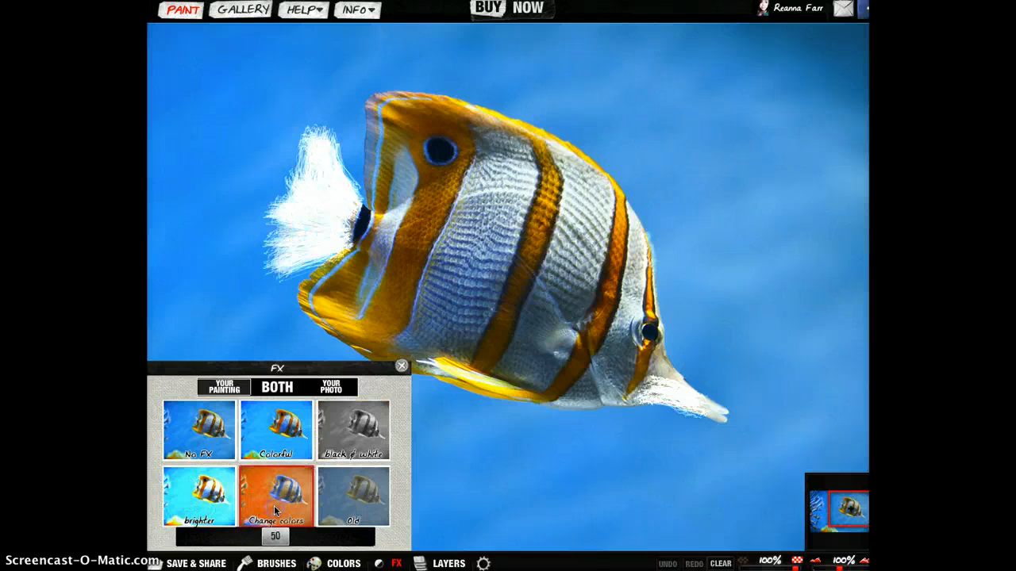
click(278, 508)
click(363, 499)
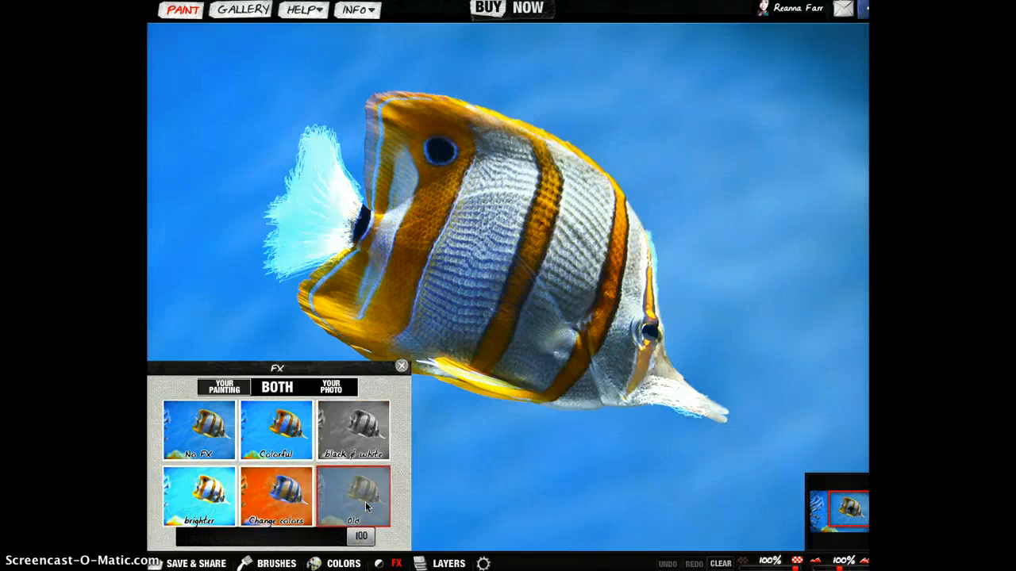
click(308, 428)
click(227, 384)
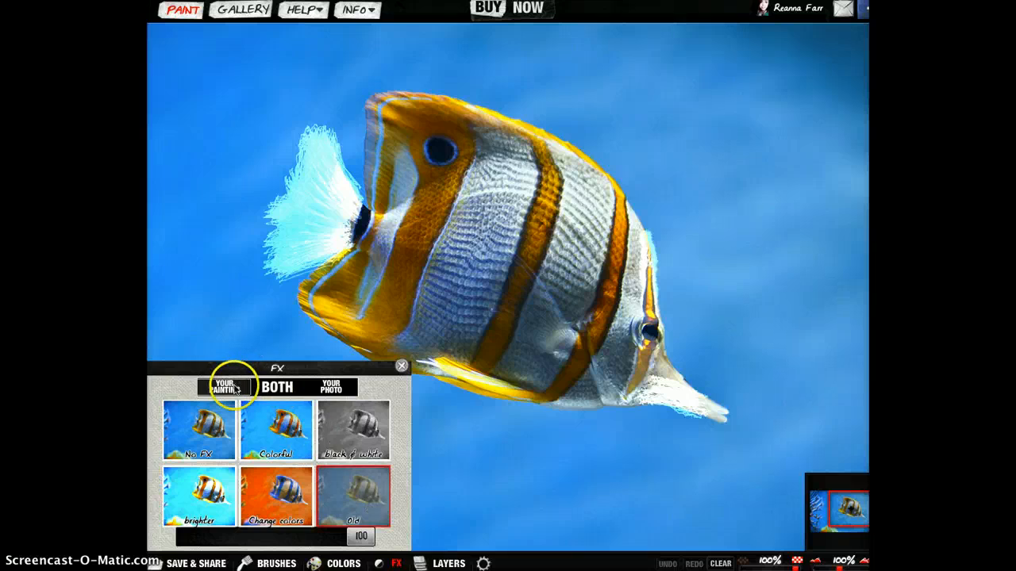
click(192, 429)
click(227, 384)
Try the Colorful effect on the photo only and replace it with black & white at 100.
click(333, 386)
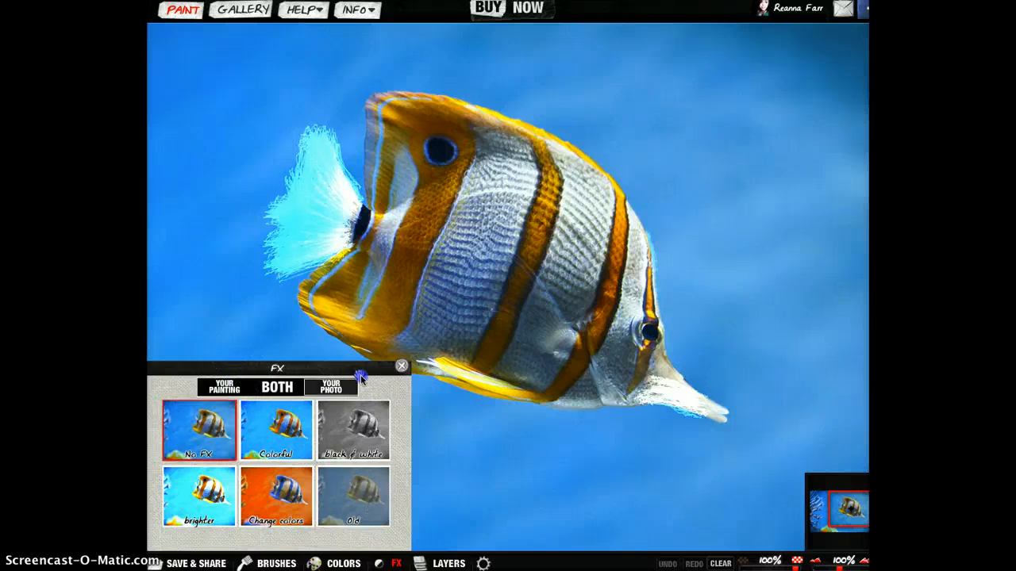
click(321, 435)
click(278, 433)
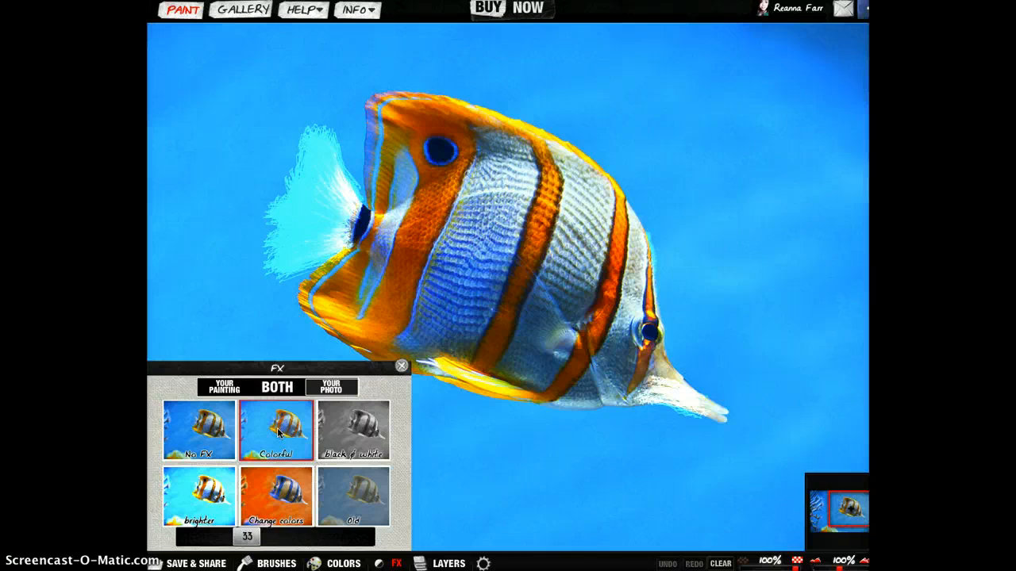
click(317, 425)
click(354, 439)
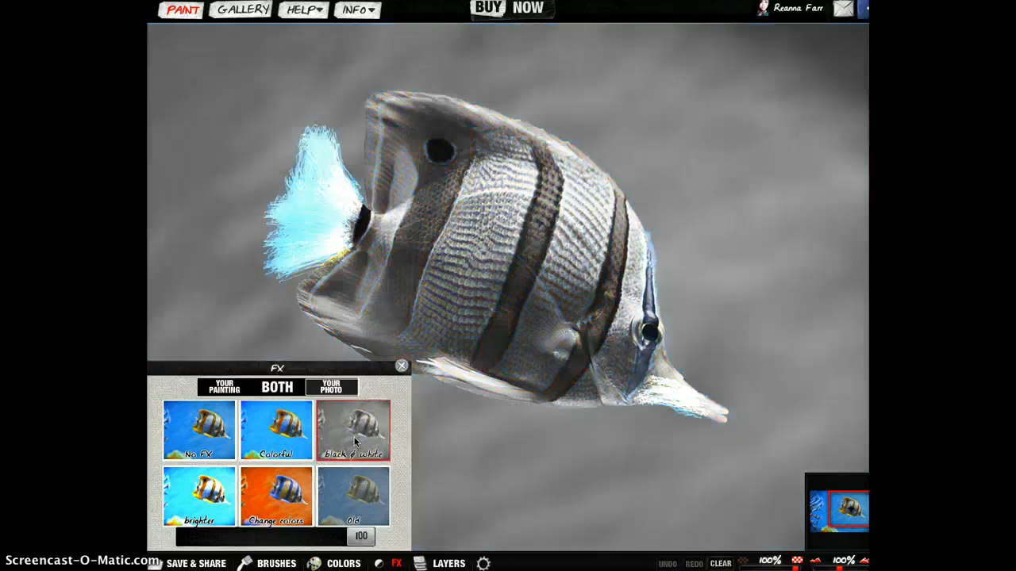
click(349, 438)
click(470, 419)
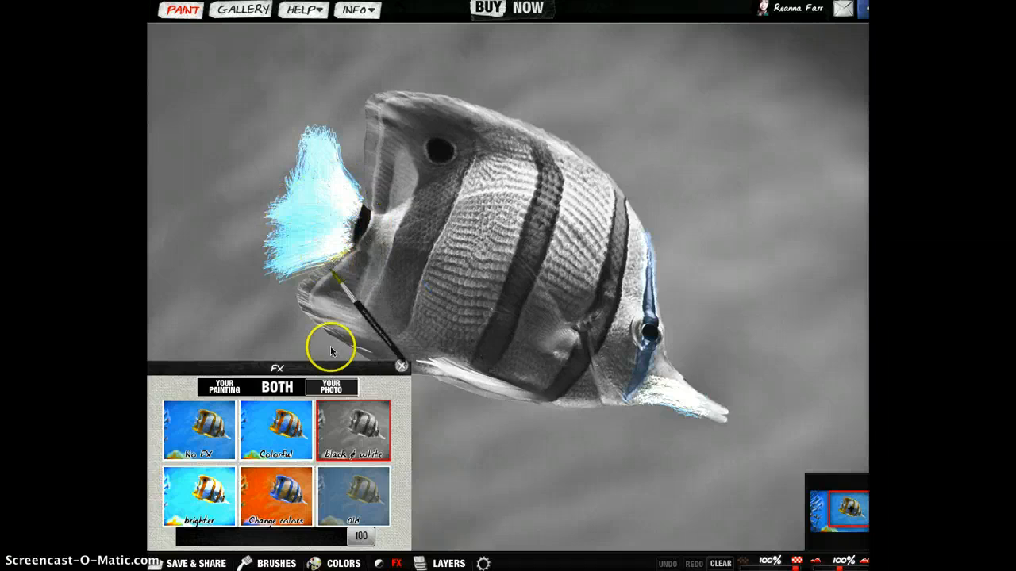
Try the brighter, Change colors and Old effects on the photo only.
click(202, 494)
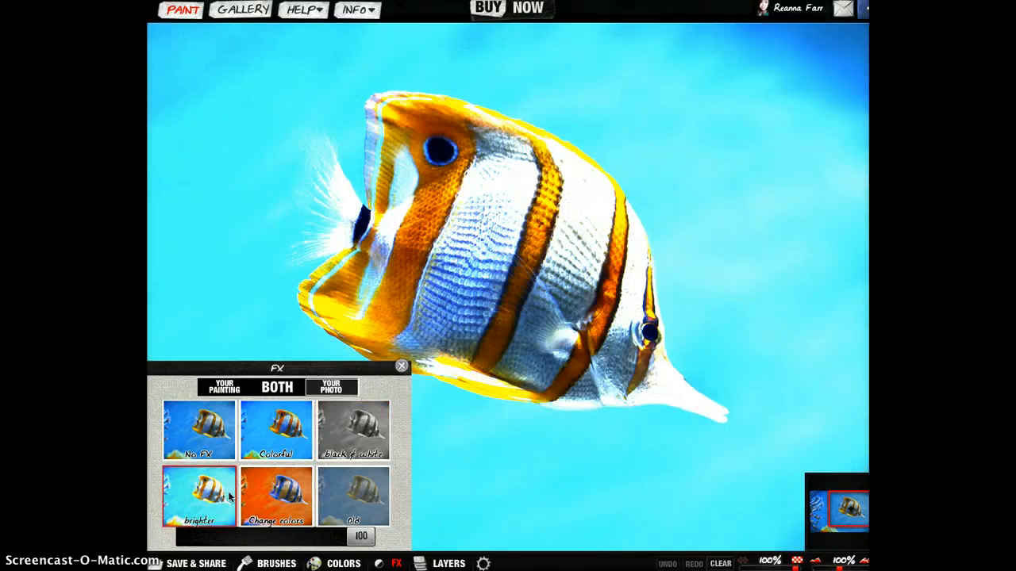
click(270, 494)
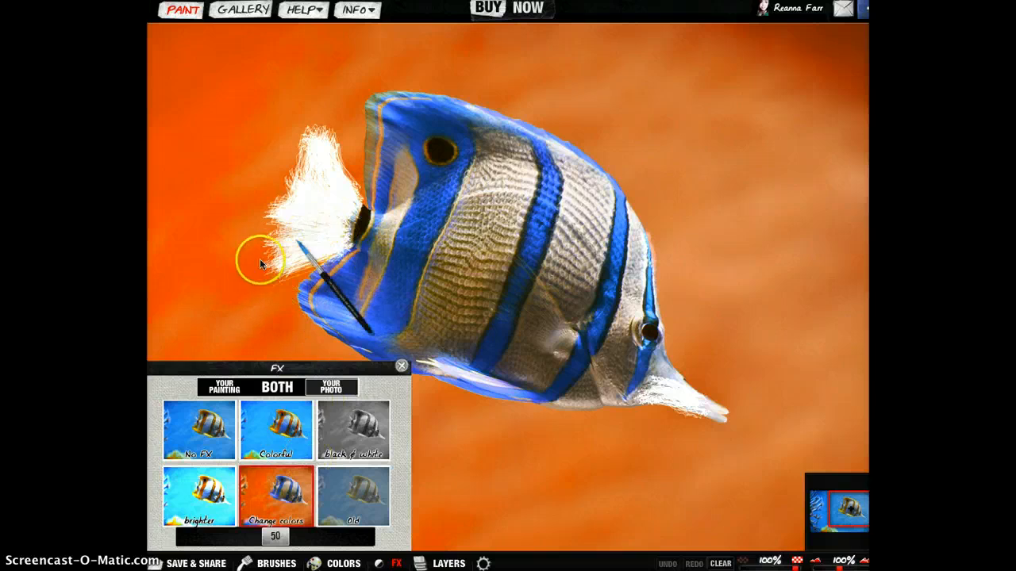
click(367, 506)
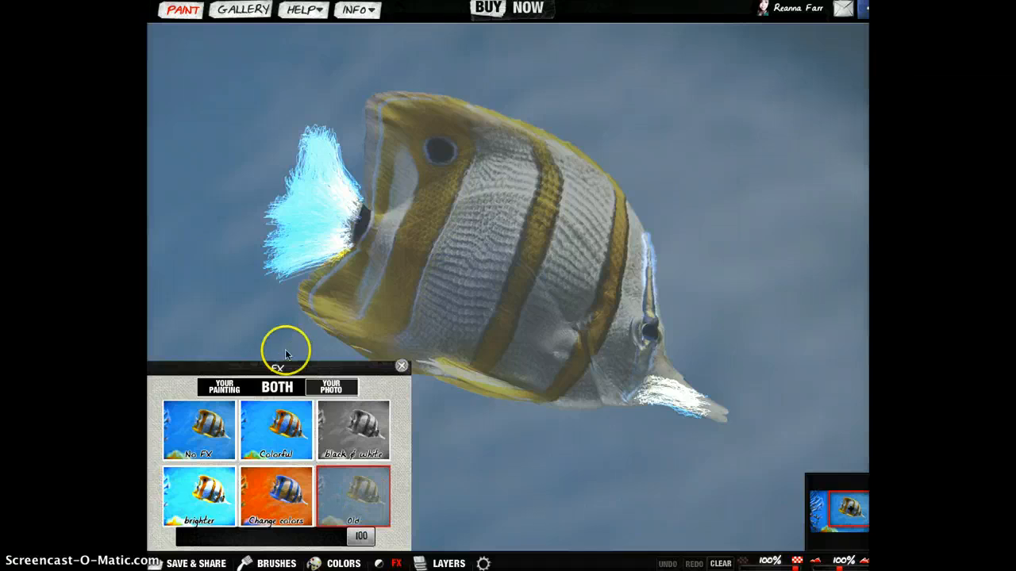
Target both painting and photo, try the Colorful, black & white, brighter, Change colors and Old effects, and reset to No FX.
click(274, 388)
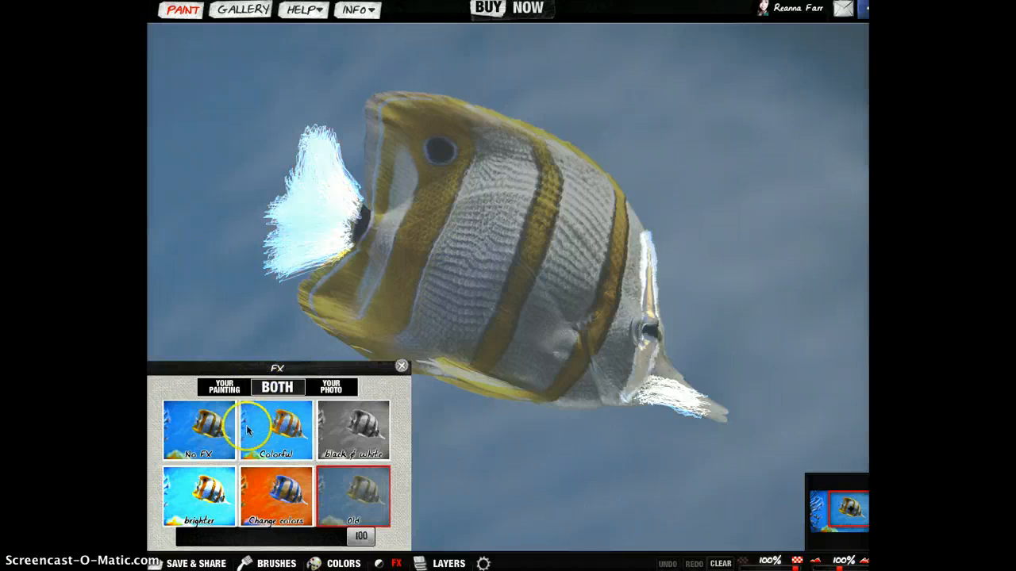
click(247, 430)
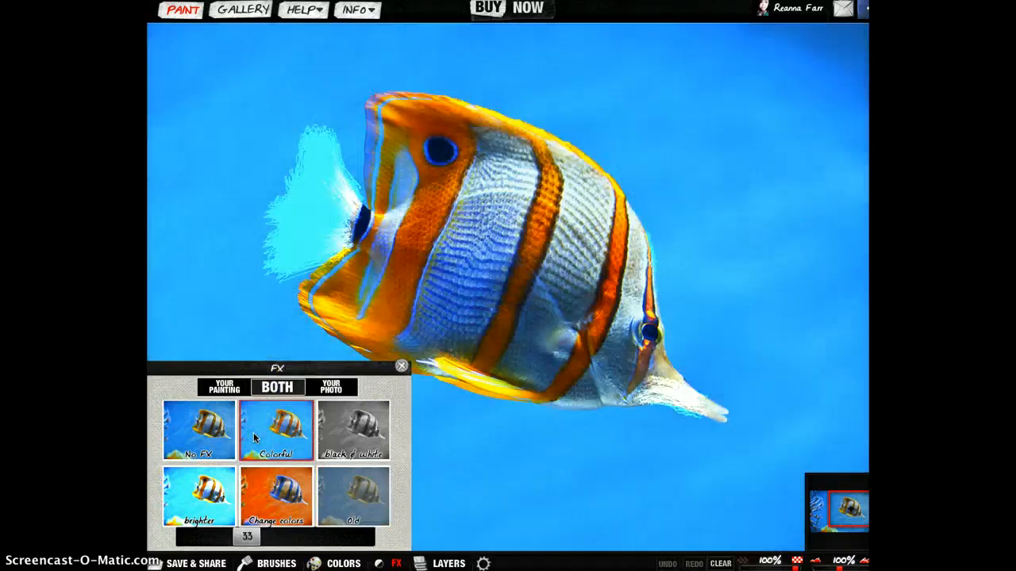
click(353, 443)
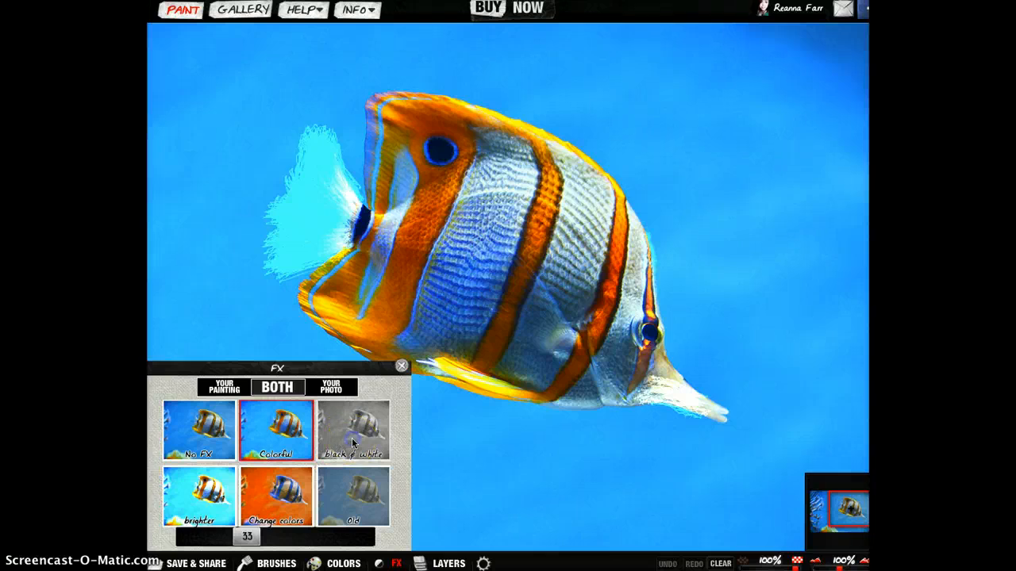
click(196, 493)
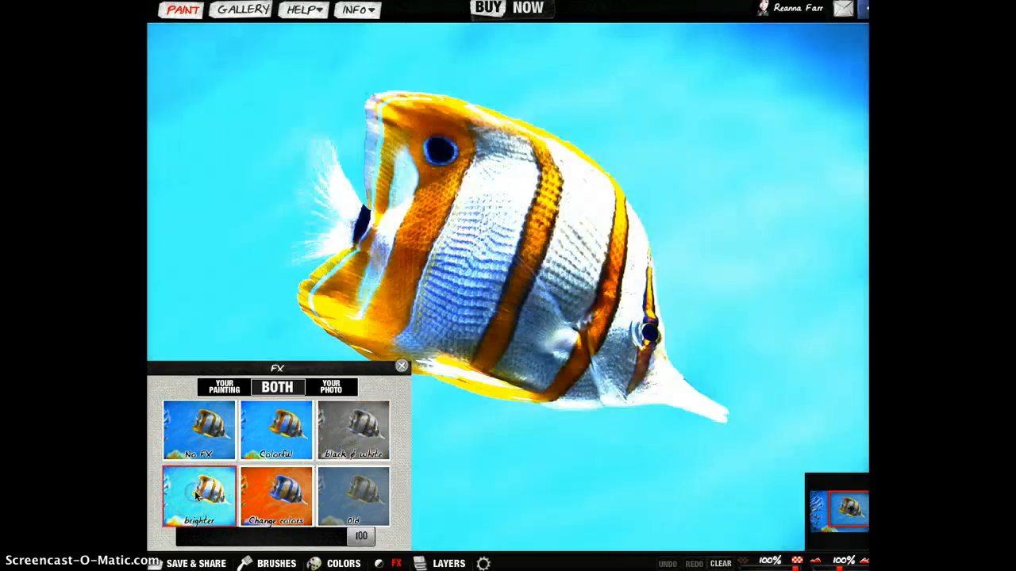
click(282, 501)
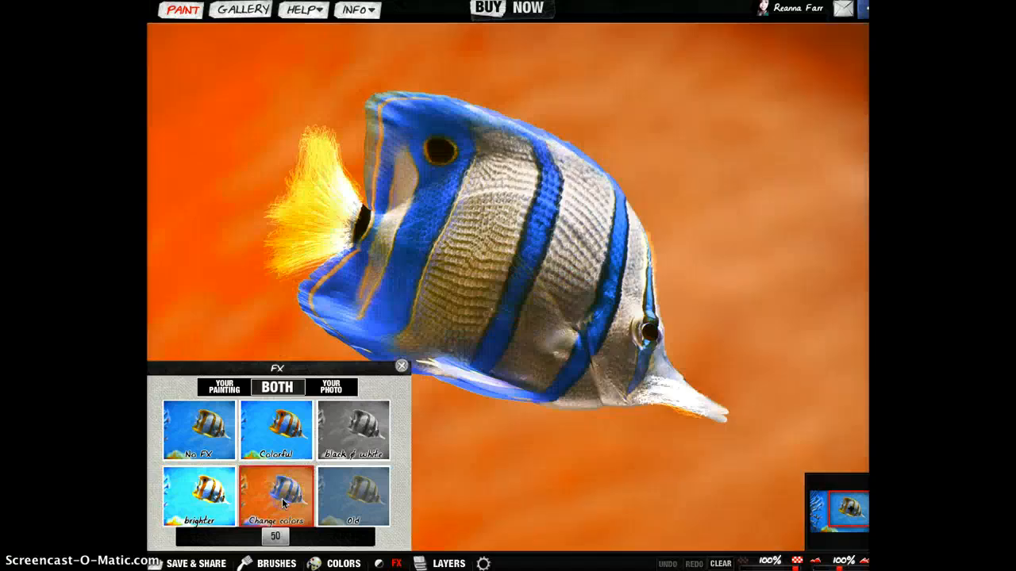
click(364, 499)
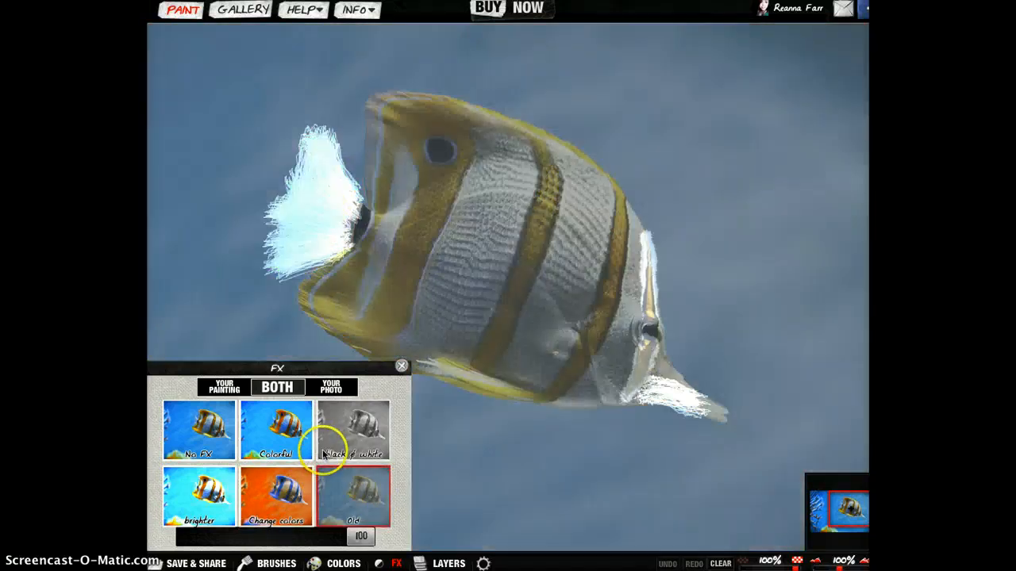
click(289, 435)
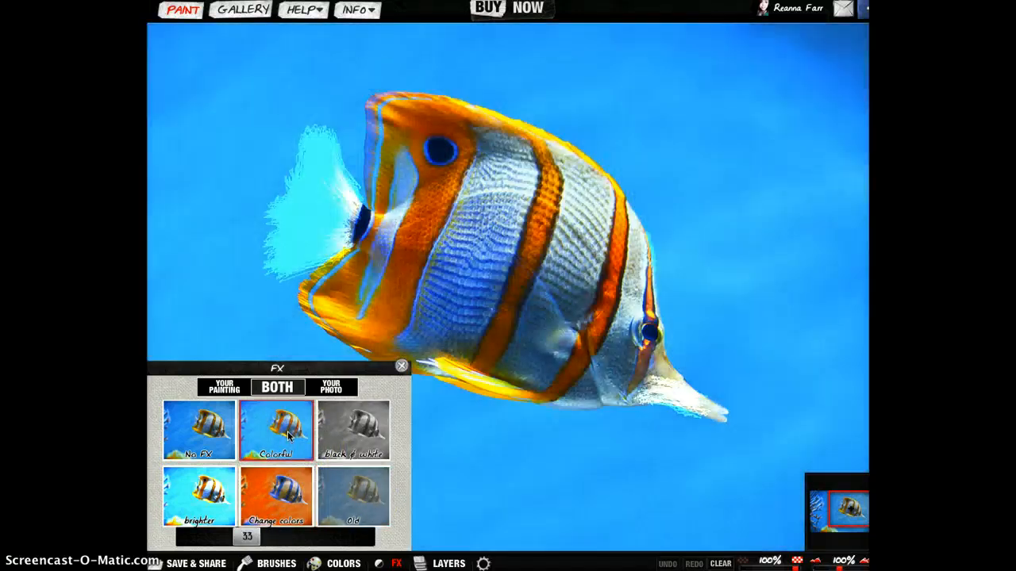
click(227, 430)
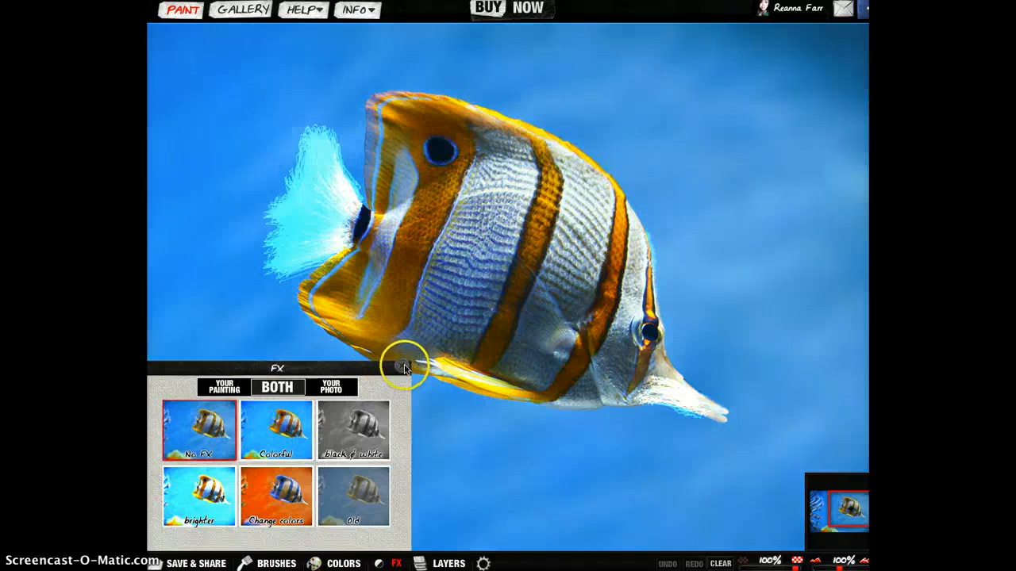
Close the FX settings and decline applying the effect.
click(404, 367)
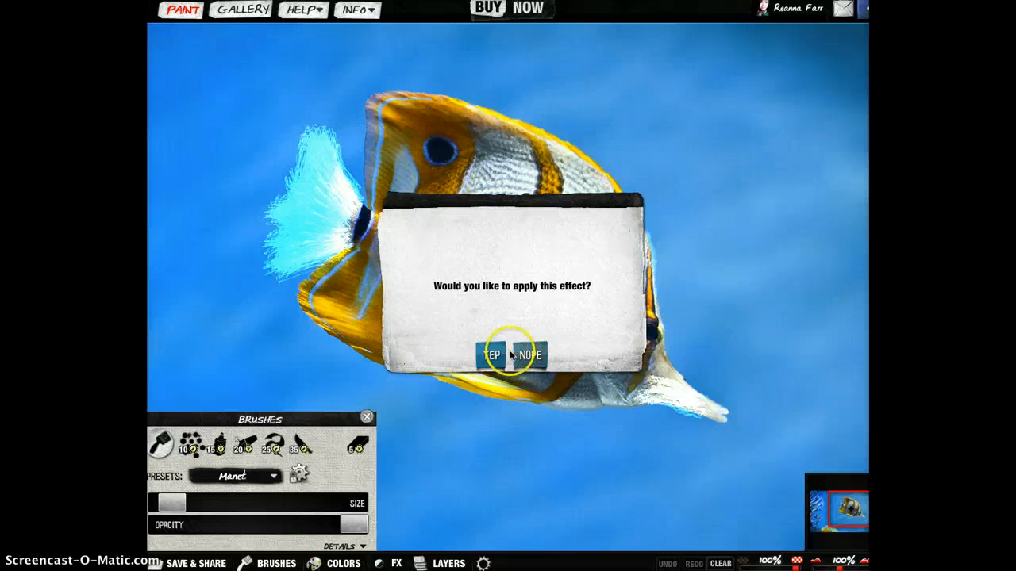
click(543, 356)
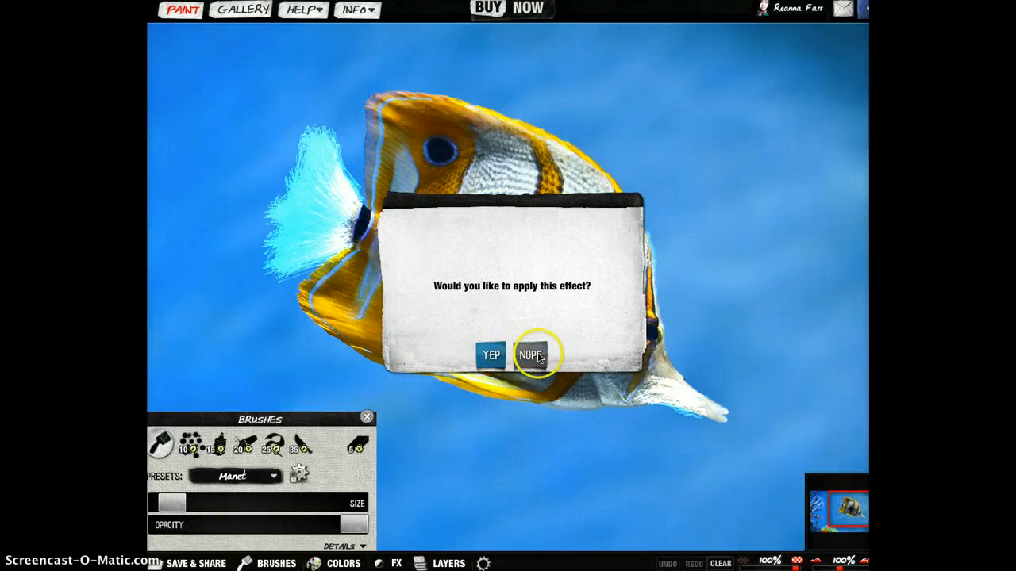
click(558, 377)
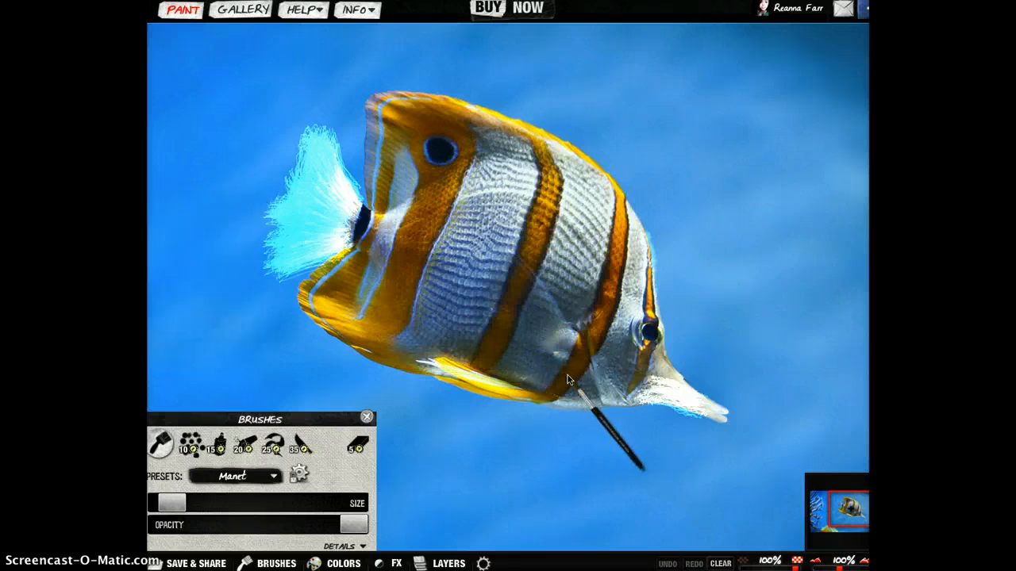
Paint over the fish's snout with the Manet brush preset.
mouse_move(567, 380)
mouse_down()
mouse_move(585, 288)
mouse_move(584, 317)
mouse_move(481, 55)
mouse_move(504, 18)
mouse_up()
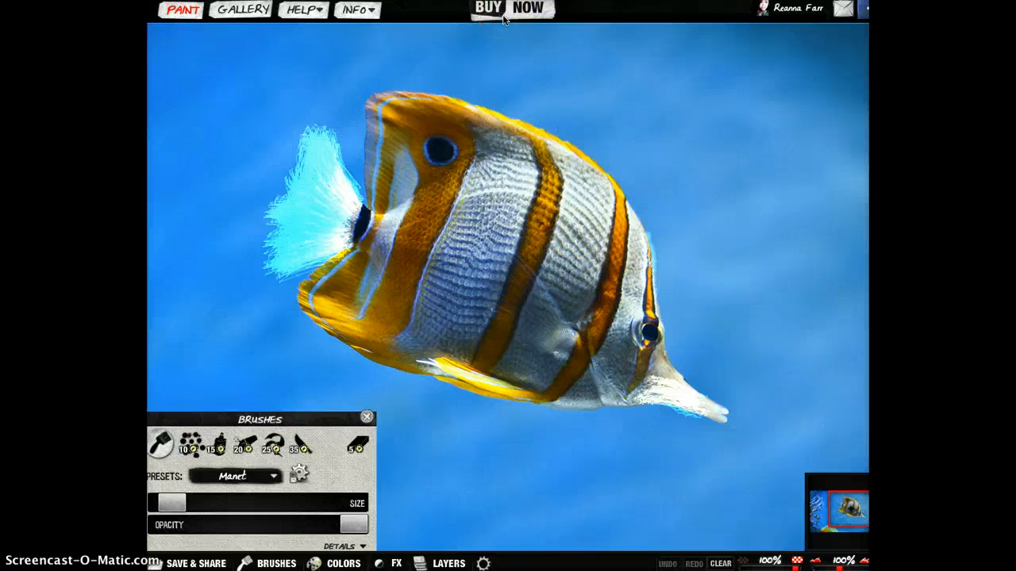
mouse_move(553, 104)
mouse_down()
mouse_move(557, 125)
mouse_move(640, 111)
mouse_up()
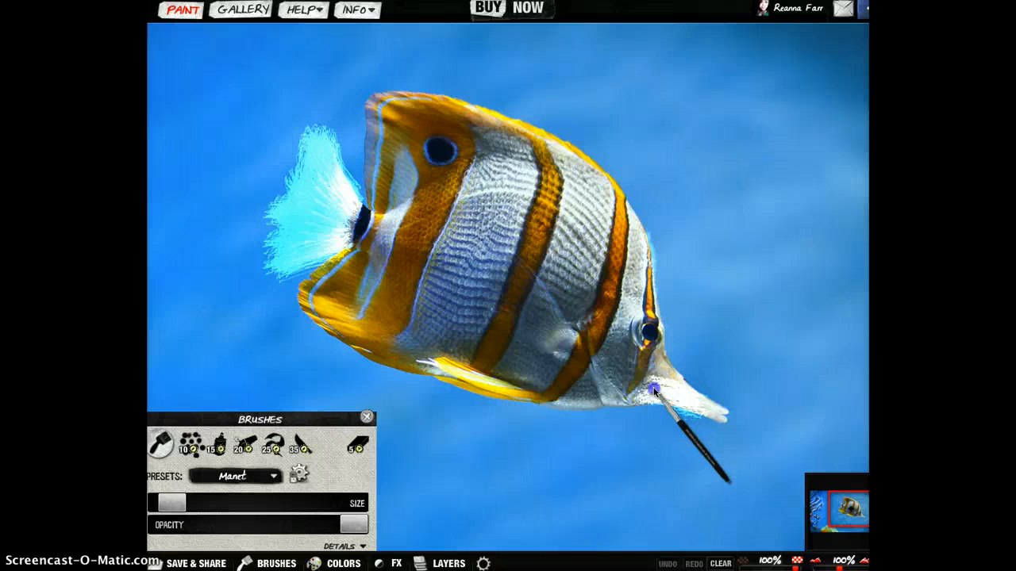
mouse_move(658, 387)
mouse_down()
mouse_move(689, 399)
mouse_move(647, 396)
mouse_move(634, 406)
mouse_move(662, 400)
mouse_move(724, 416)
mouse_up()
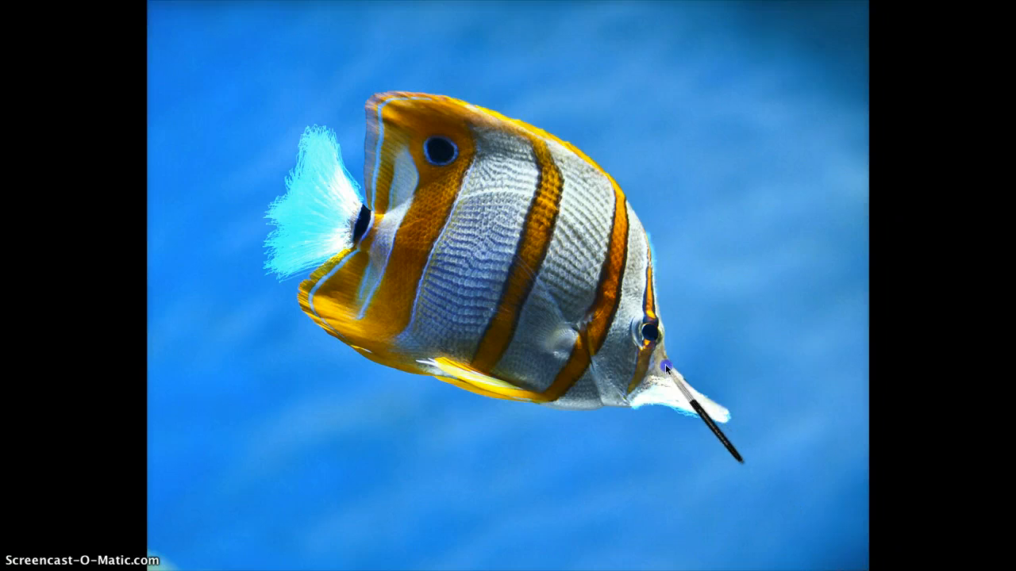